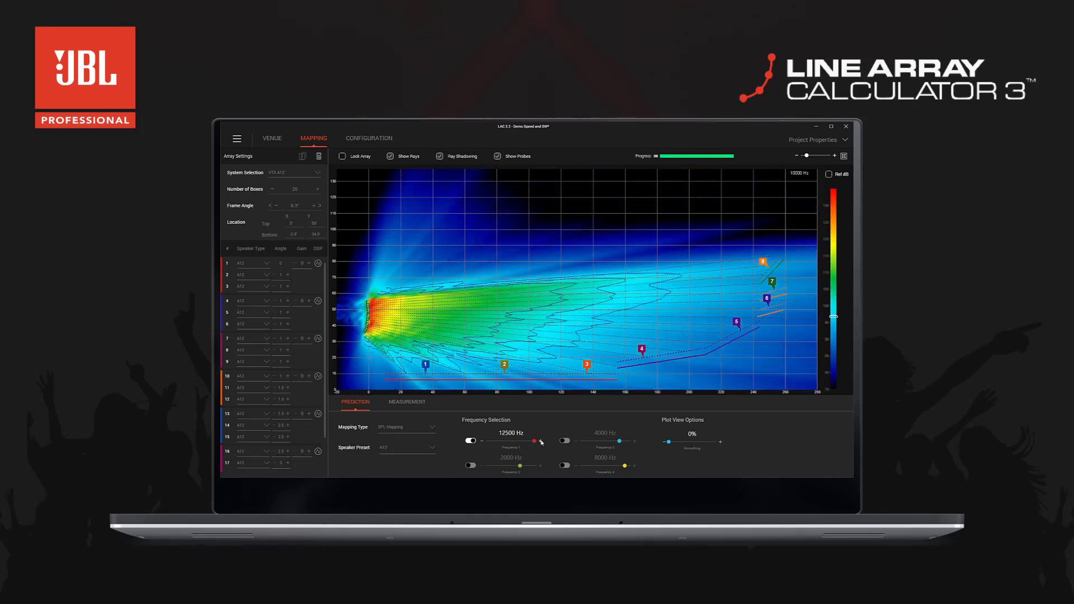
- Sweep the SPL map's Frequency 1 from 12500 Hz up to 16000 Hz
drag(538, 442, 542, 442)
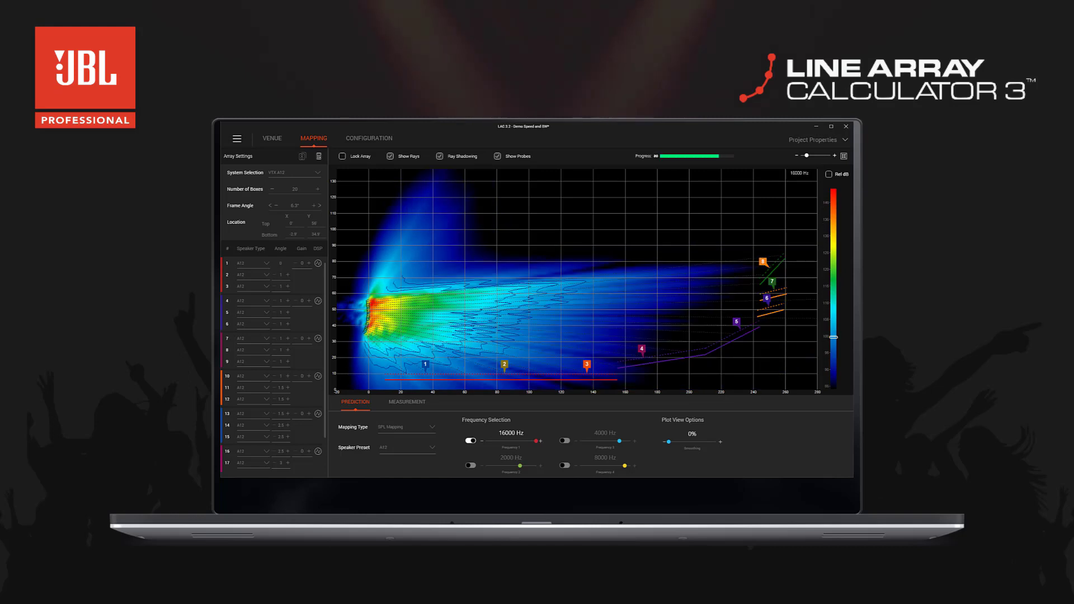
click(408, 402)
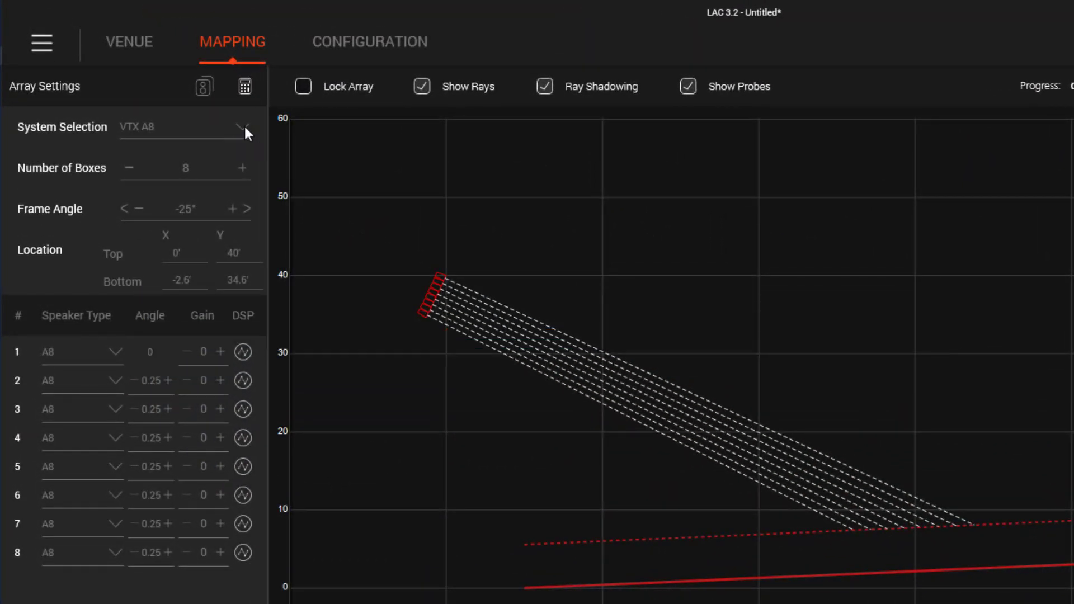
- Set box 1 to a B18 subwoofer and box 2 to a cardioid B18
click(244, 125)
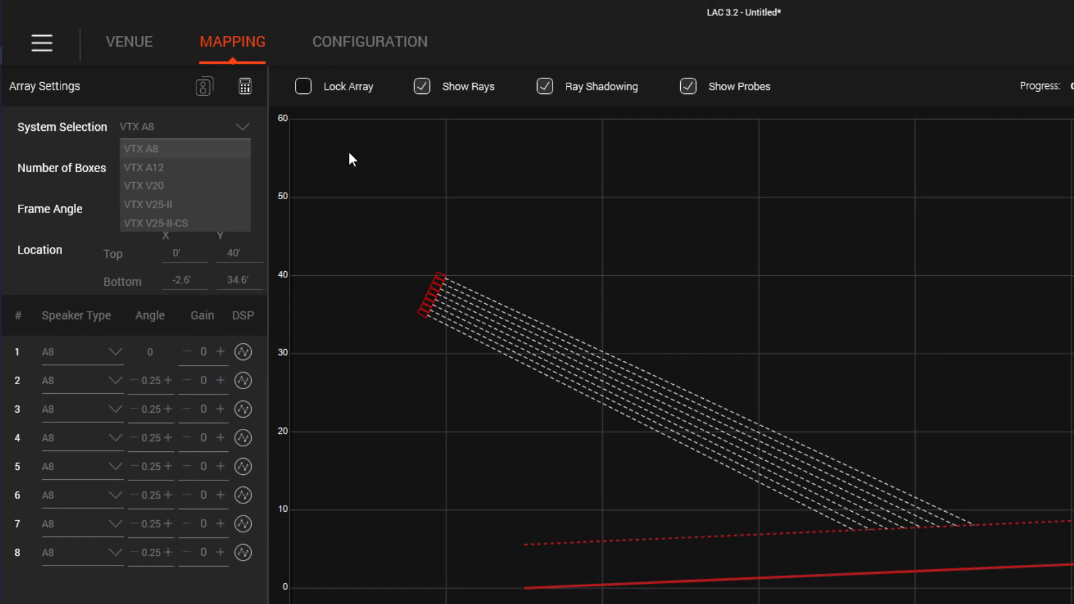
click(107, 351)
click(110, 374)
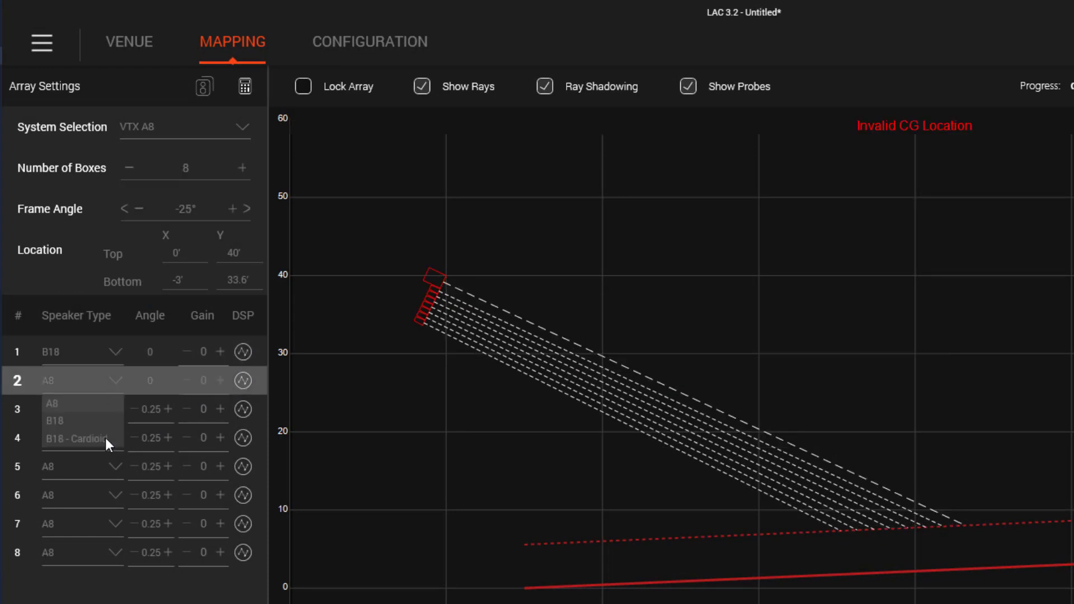
click(106, 437)
- Switch the system to VTX A12 and make boxes 7 and 8 A12W
click(212, 124)
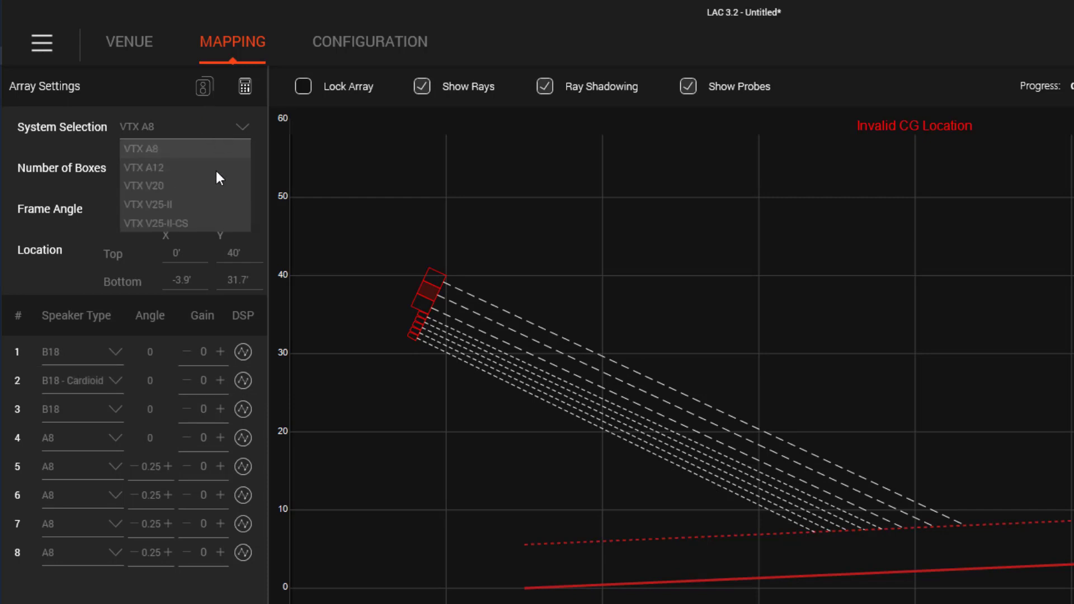
click(215, 169)
click(115, 524)
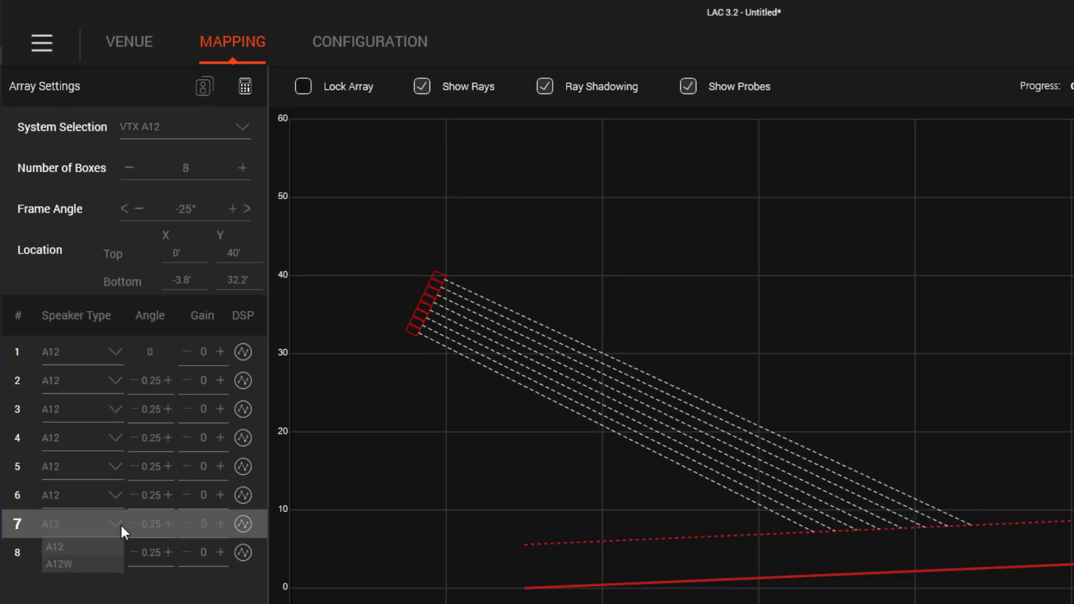
click(110, 571)
- Switch the system to VTX V25-II with an S28 in box 1 and a cardioid S28 in box 2
click(243, 127)
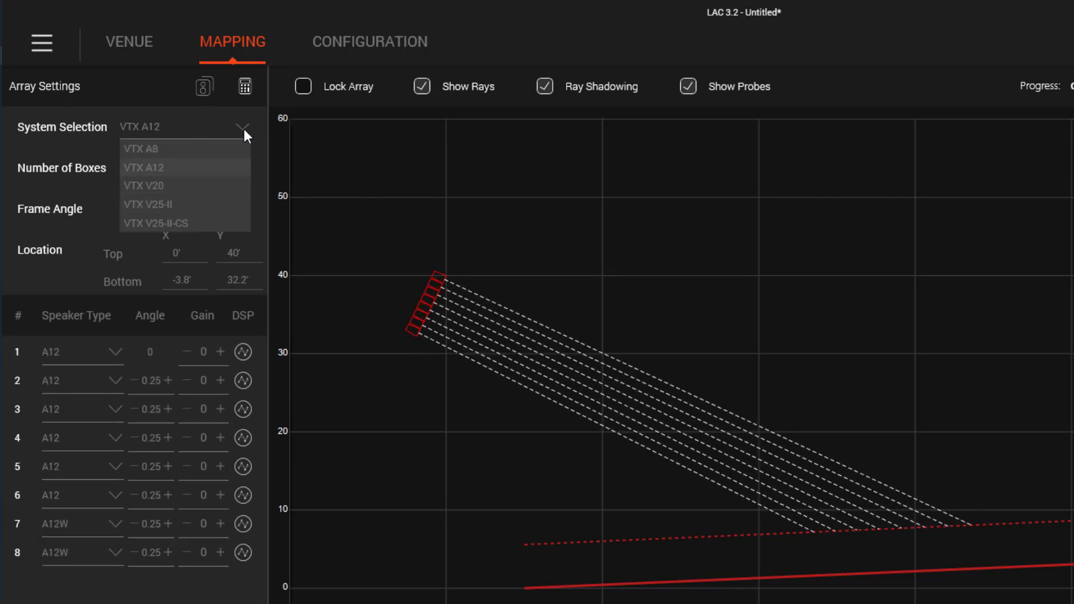
click(228, 199)
click(116, 352)
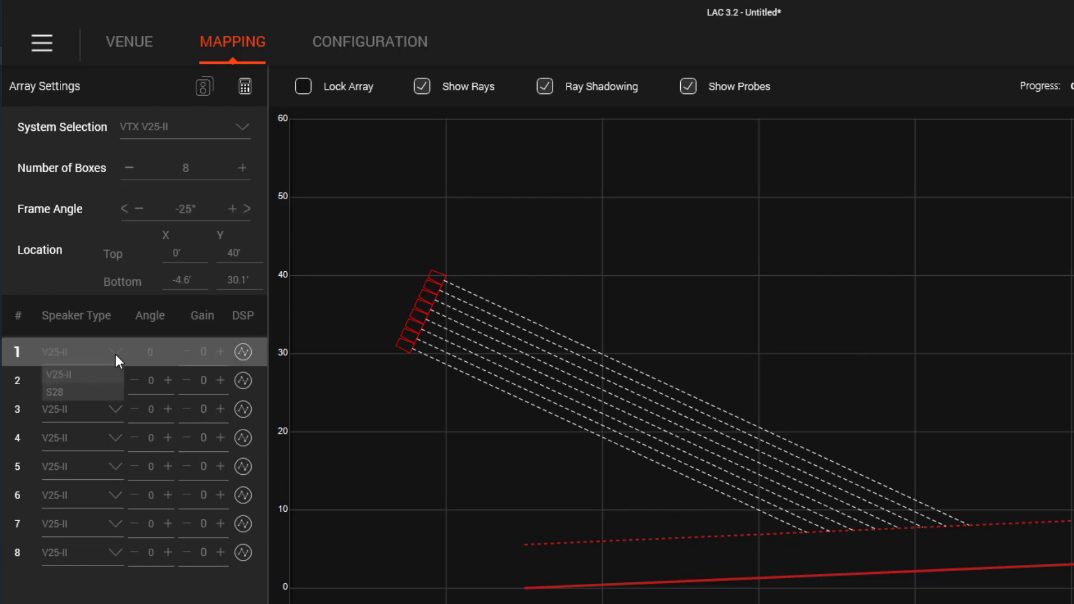
click(101, 387)
click(106, 442)
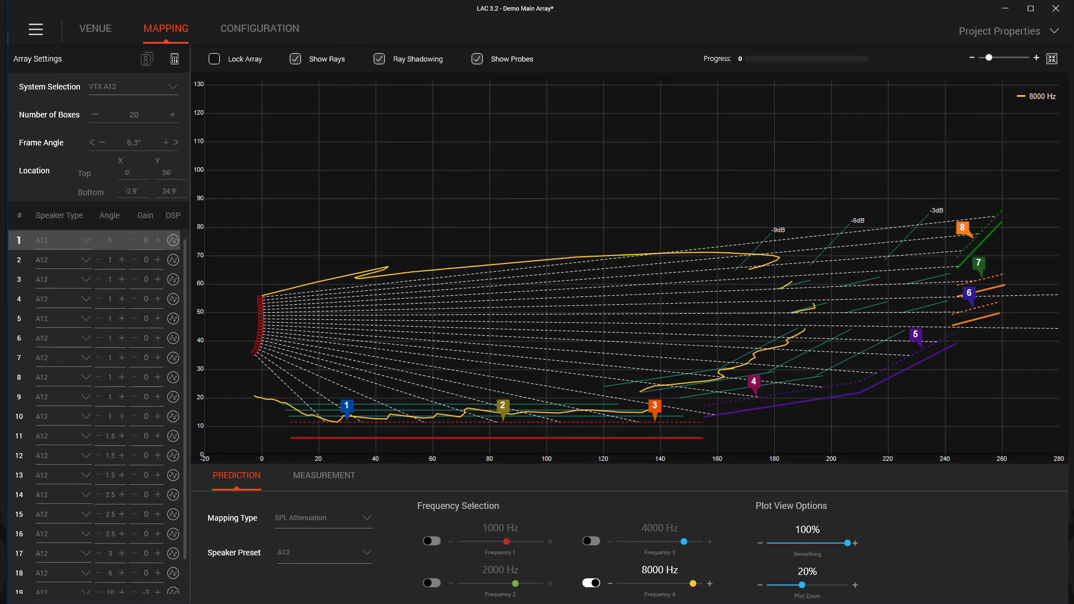
- Group boxes 1–3 and boxes 4–6
shift+click(32, 280)
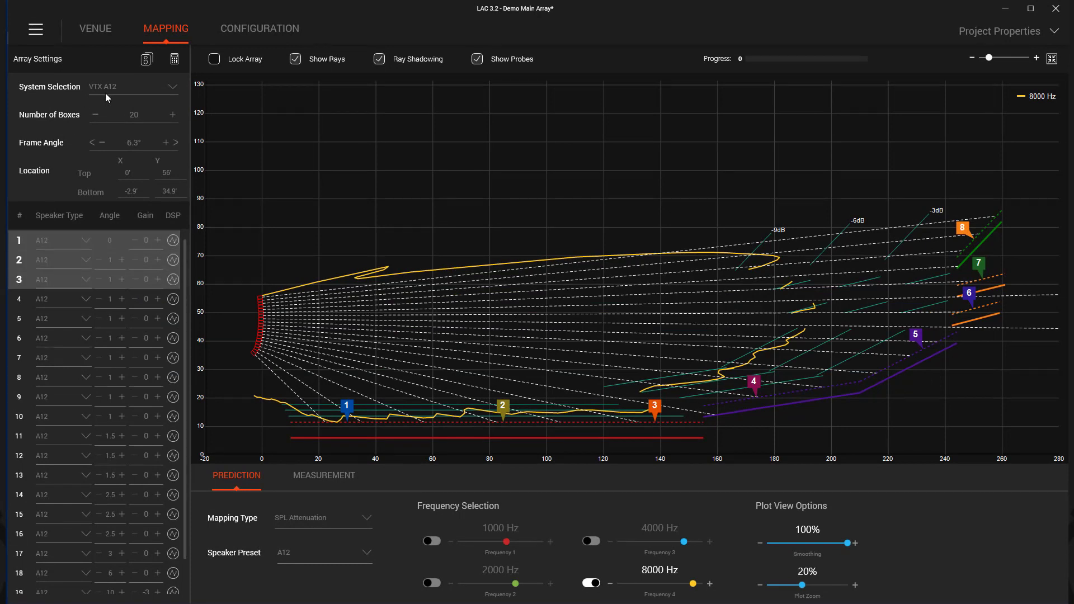
click(146, 59)
click(19, 304)
shift+click(18, 344)
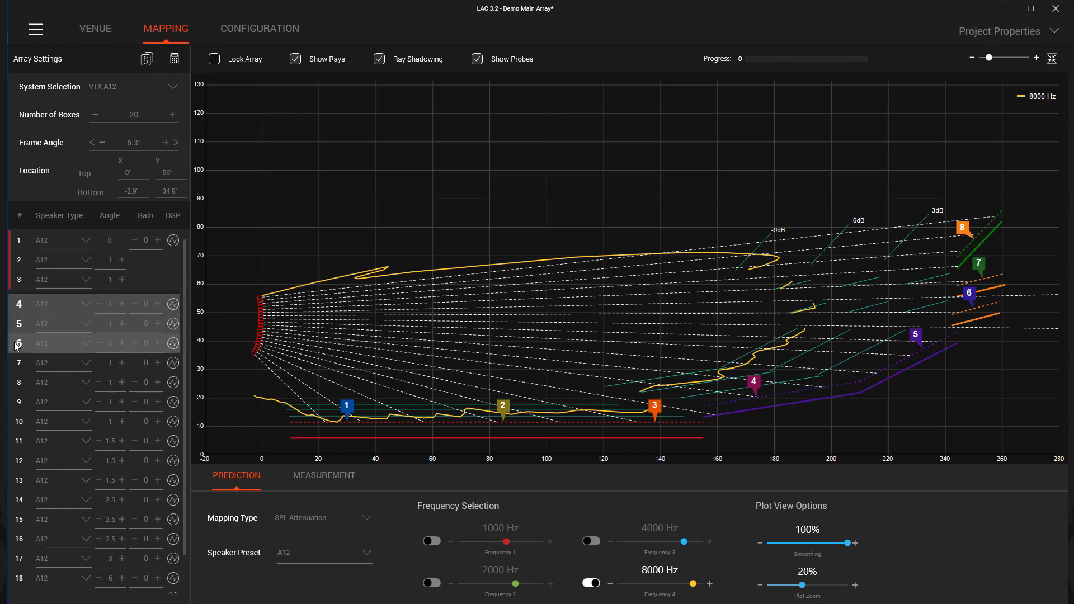
key(ctrl+g)
click(18, 363)
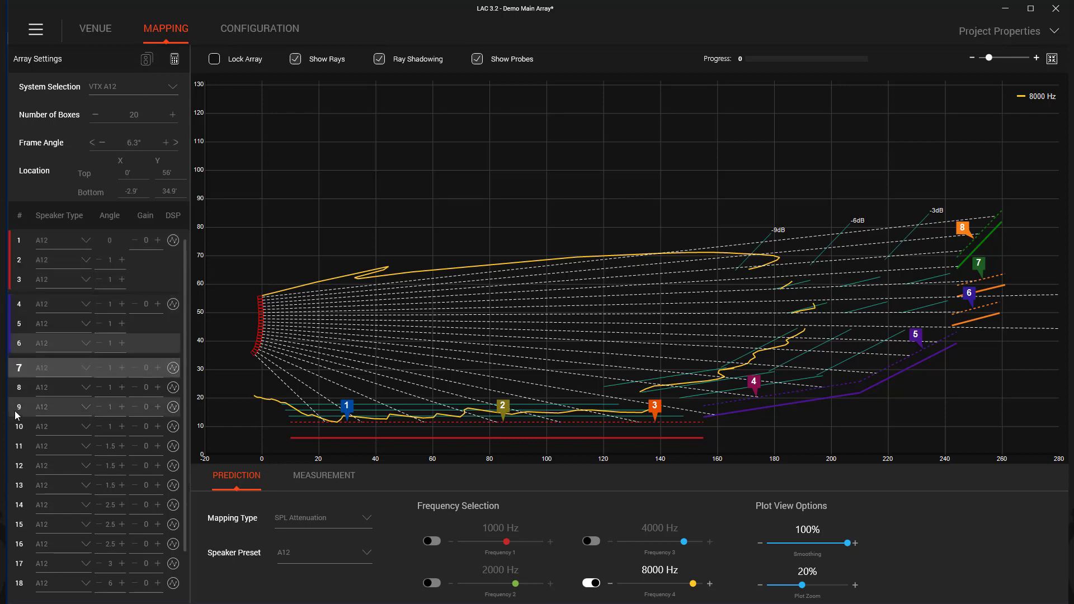
- Group boxes 7–9 and boxes 10–12
shift+click(19, 407)
key(ctrl+g)
click(19, 426)
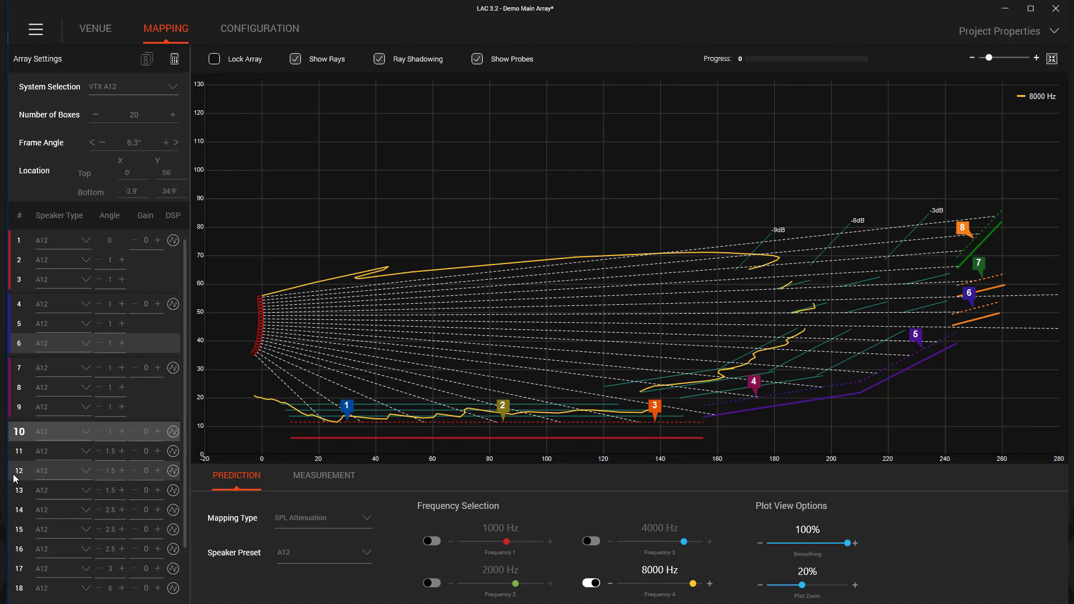
shift+click(18, 466)
click(146, 59)
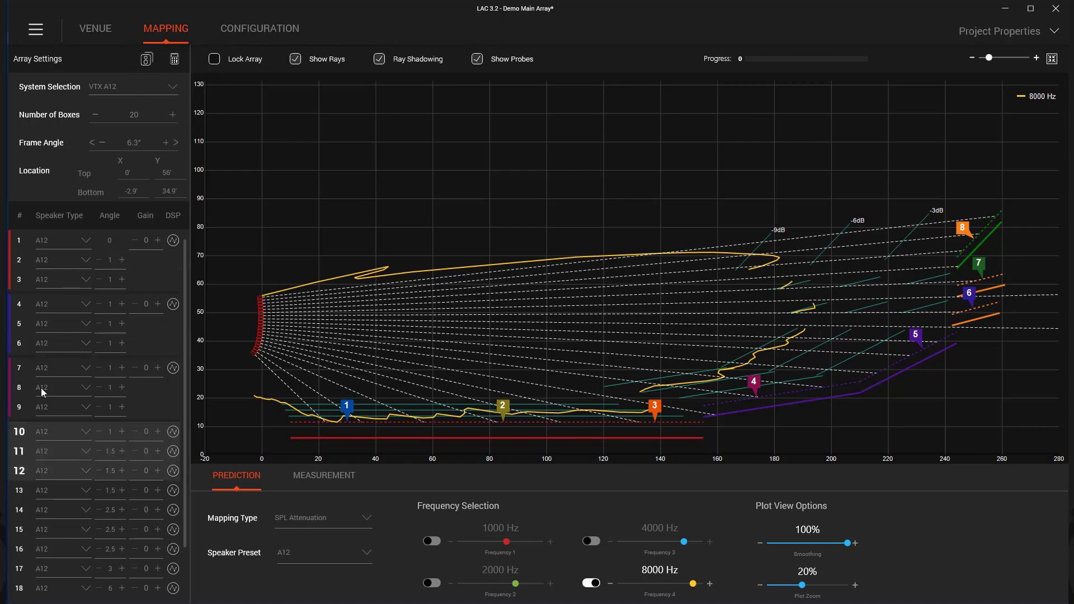
click(18, 491)
- Select boxes 13–15, then group boxes 16–18
shift+click(18, 529)
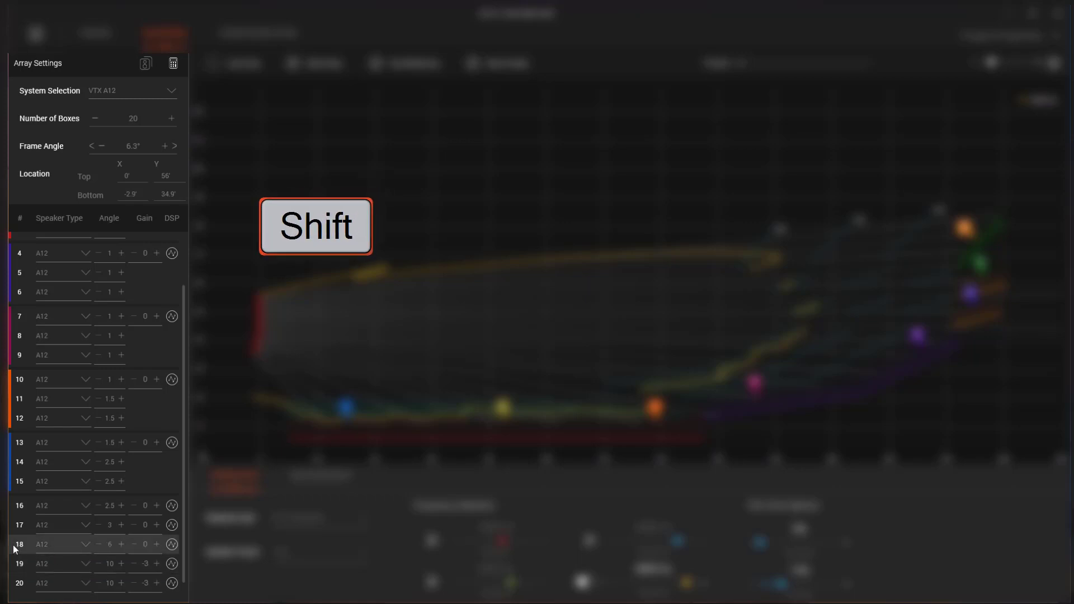
shift+click(49, 544)
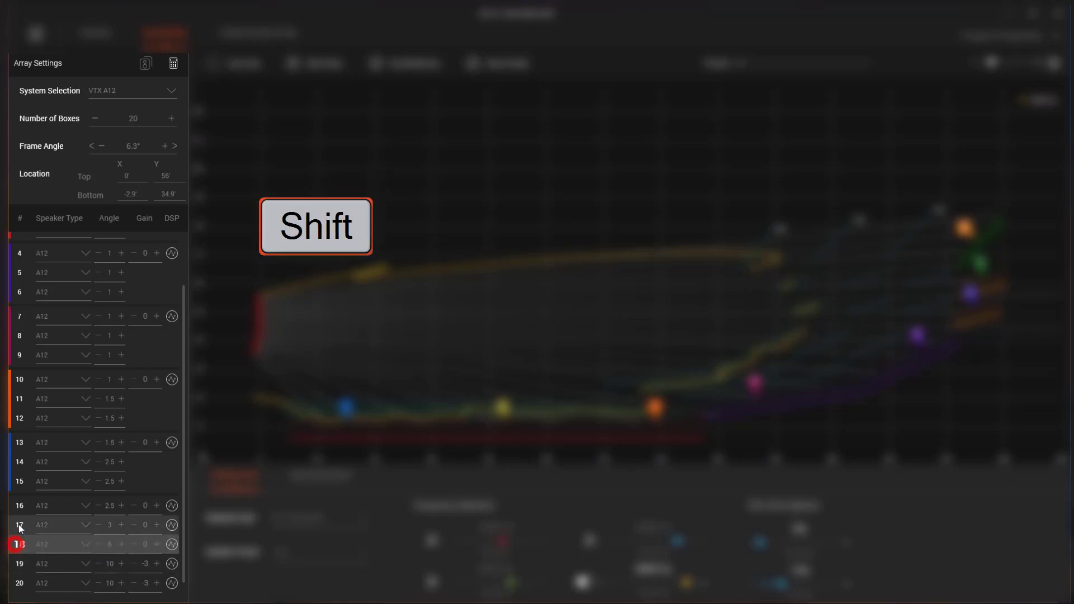
shift+click(18, 524)
shift+click(19, 506)
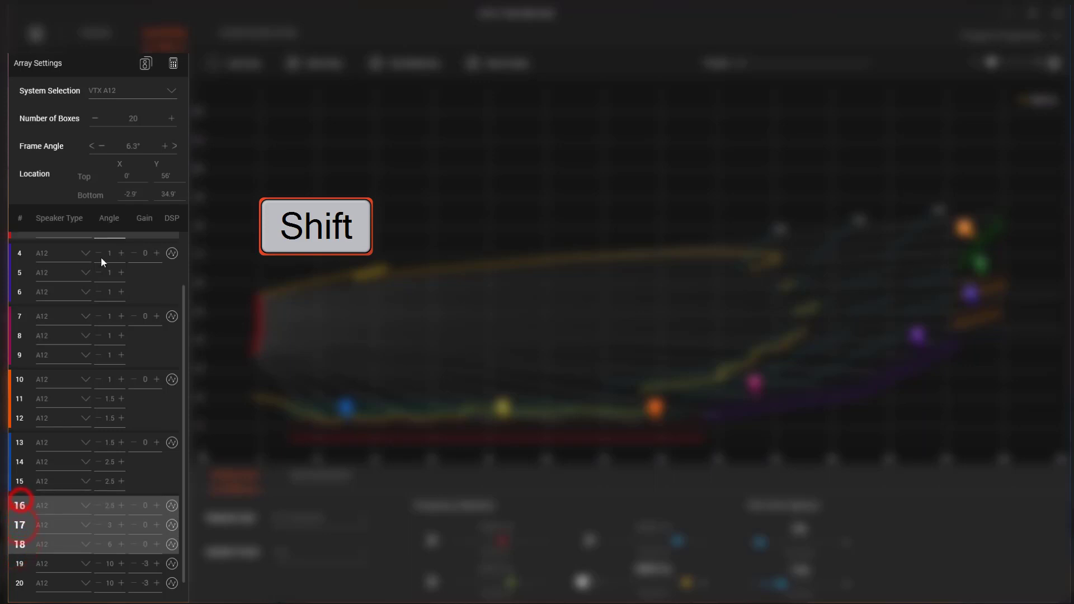
click(145, 63)
- Pair boxes 19–20, close box 19's DSP panel, and open box 10's DSP panel
shift+click(20, 587)
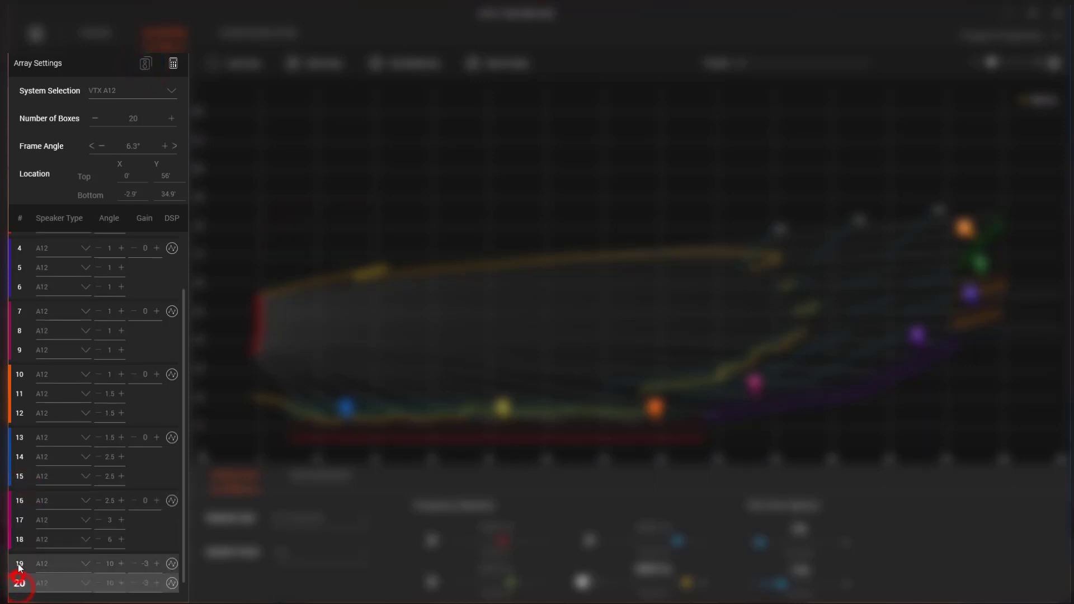
shift+click(19, 569)
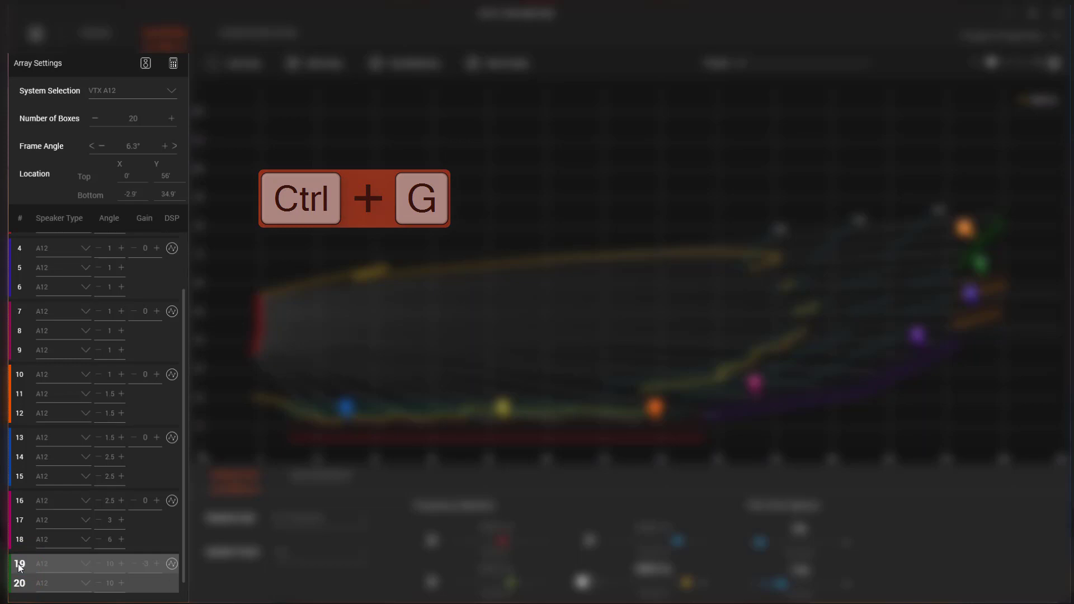
key(ctrl+g)
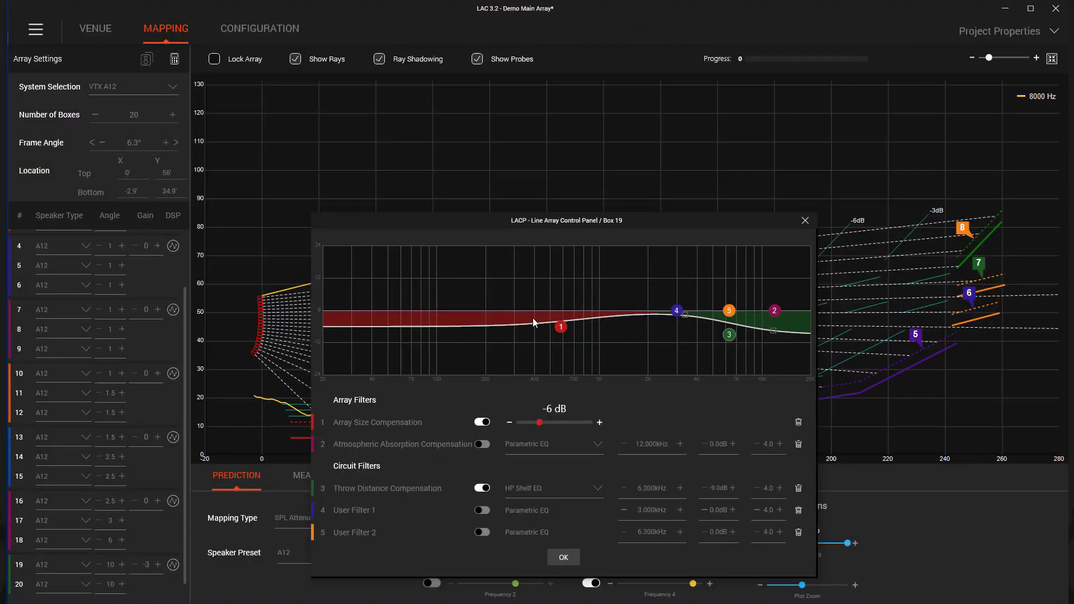
click(565, 558)
click(172, 373)
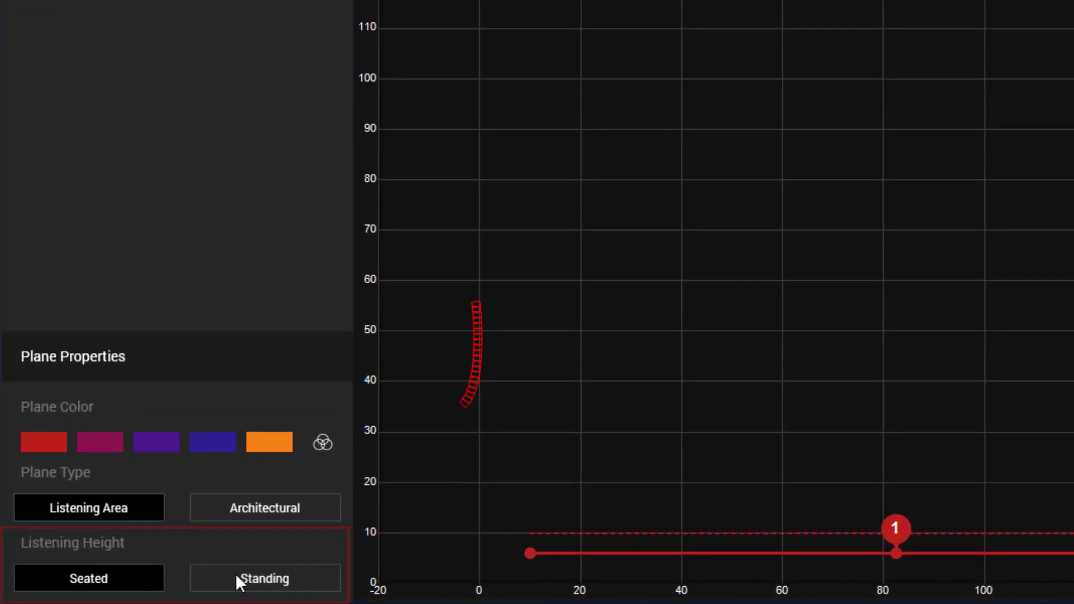
- Select listening plane 1 and set its listening height to Standing
click(235, 575)
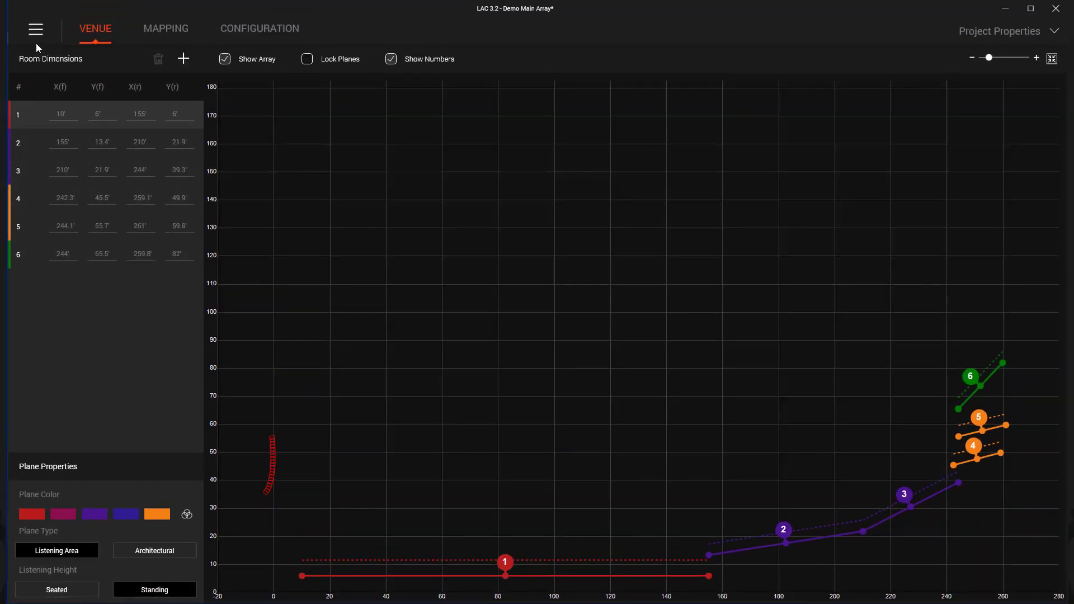
key(Escape)
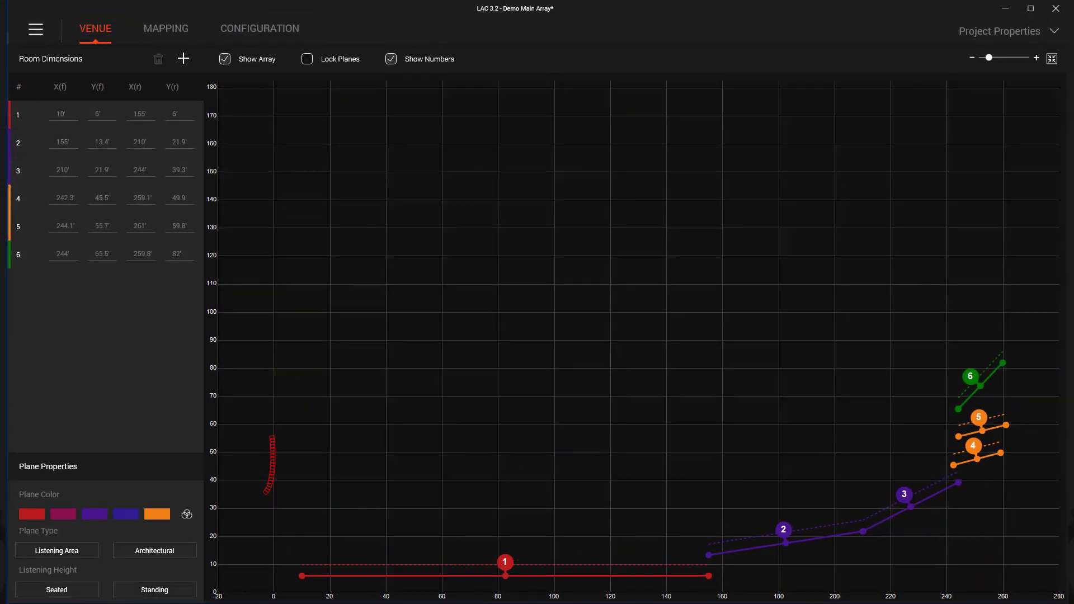
click(39, 120)
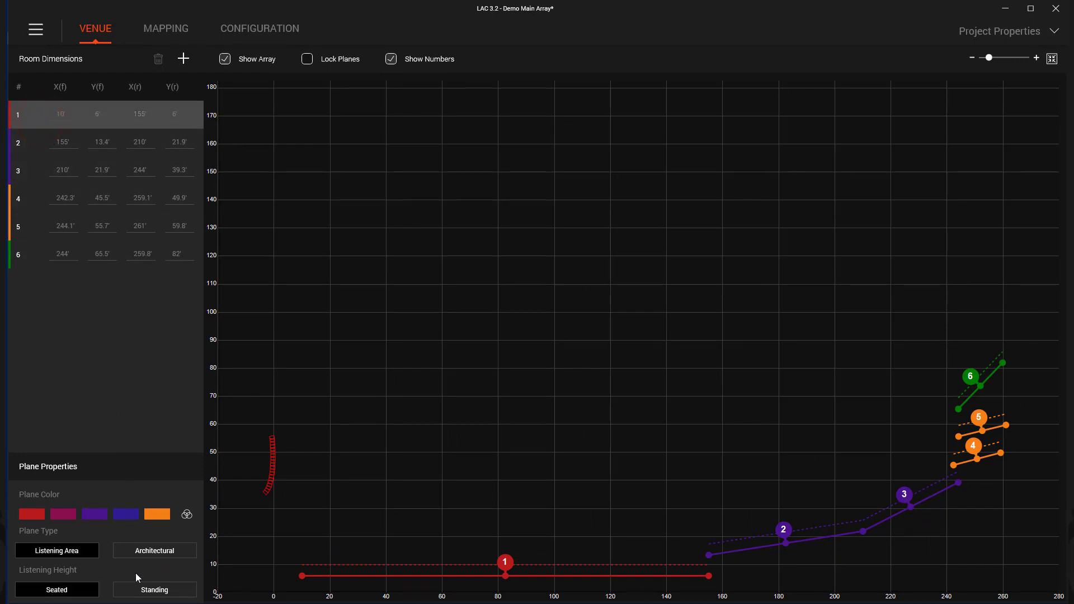
click(141, 591)
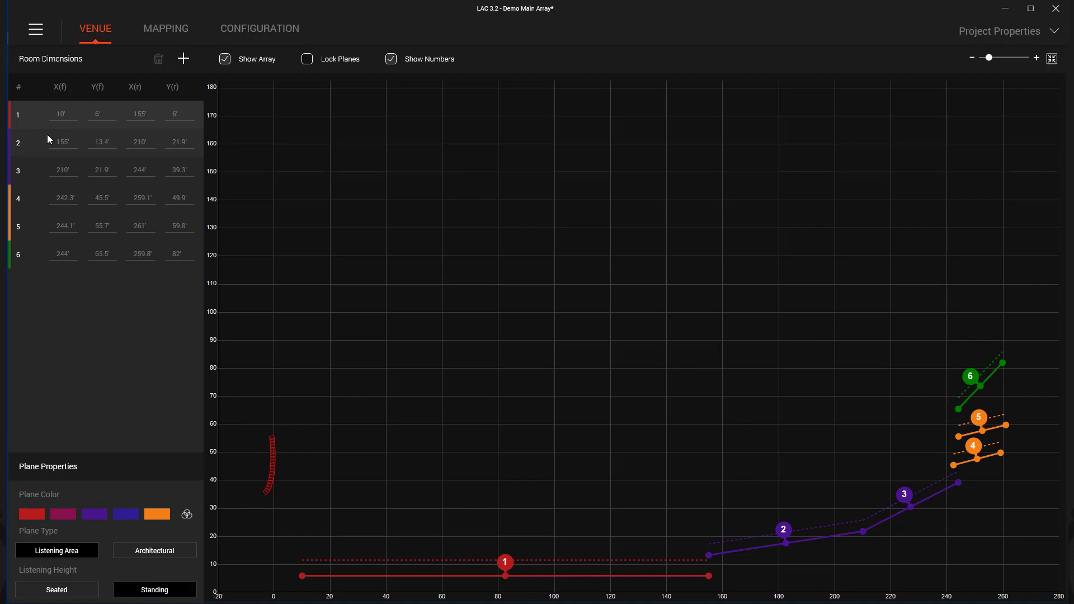
- Open Application Options from the main menu to view seated and standing listening heights
click(36, 31)
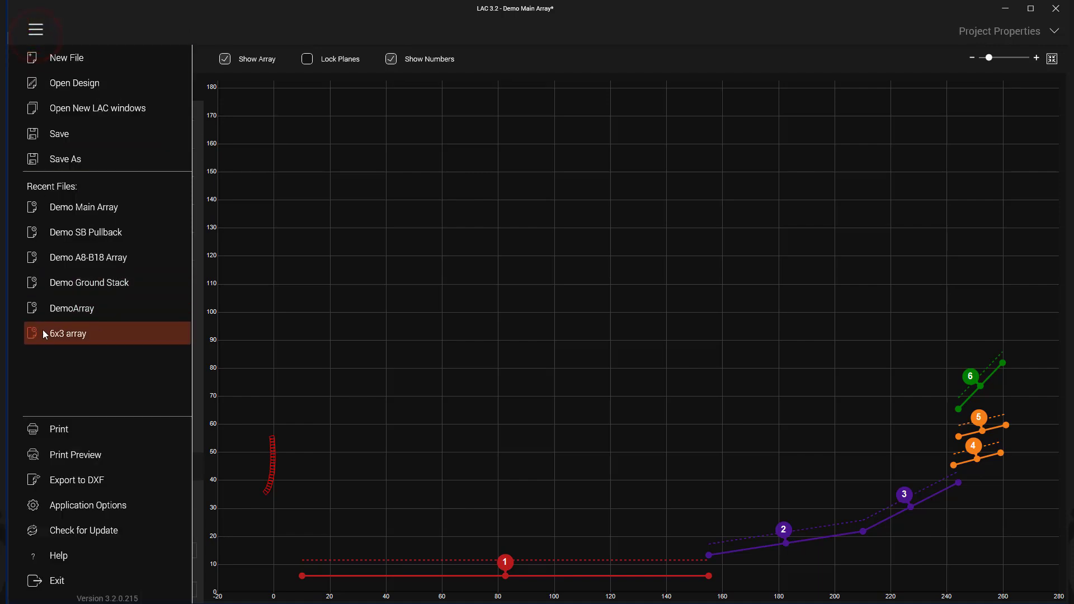
click(67, 502)
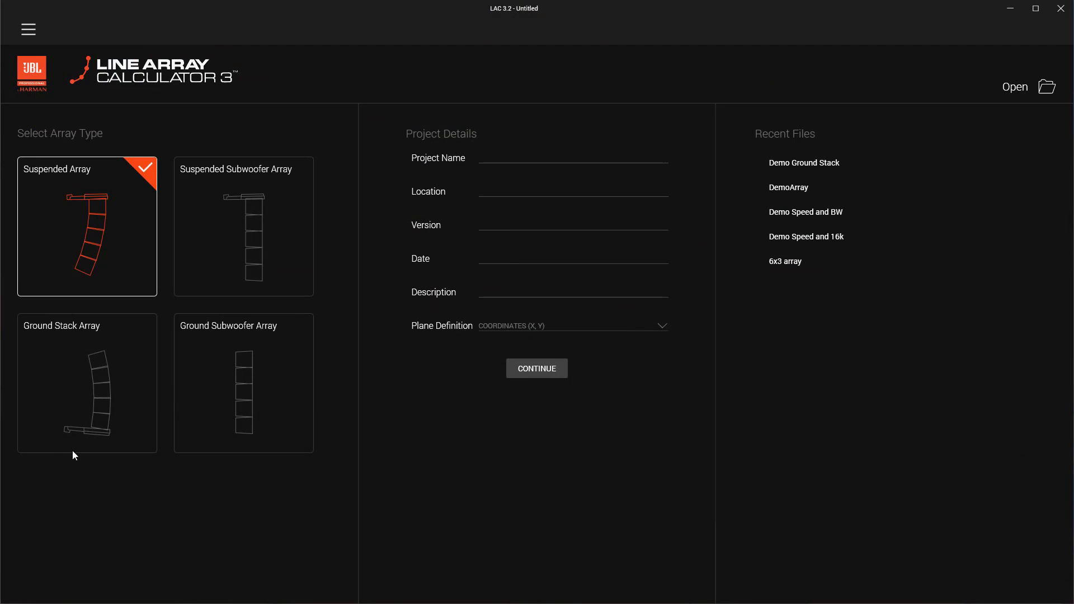
- Start a ground-stack design with VTX A12 in the acoustic mapping view
click(72, 451)
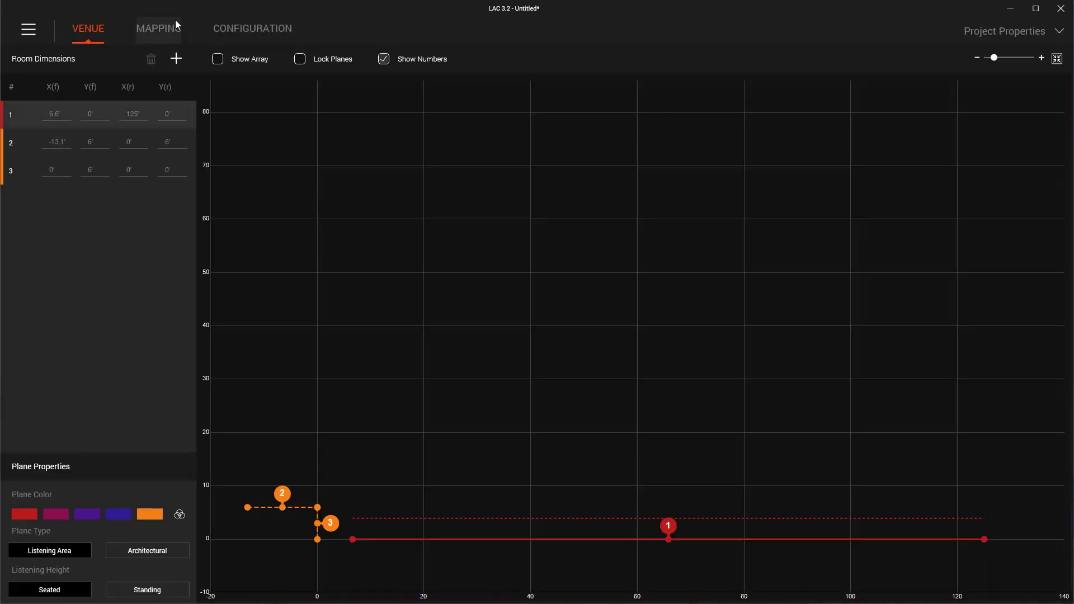
click(495, 66)
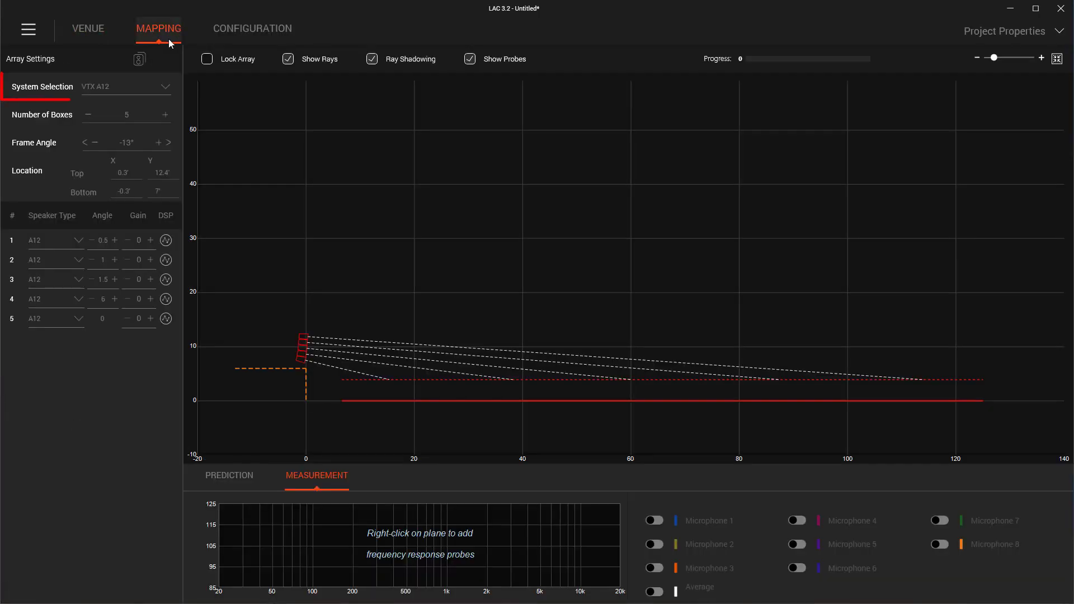
click(166, 86)
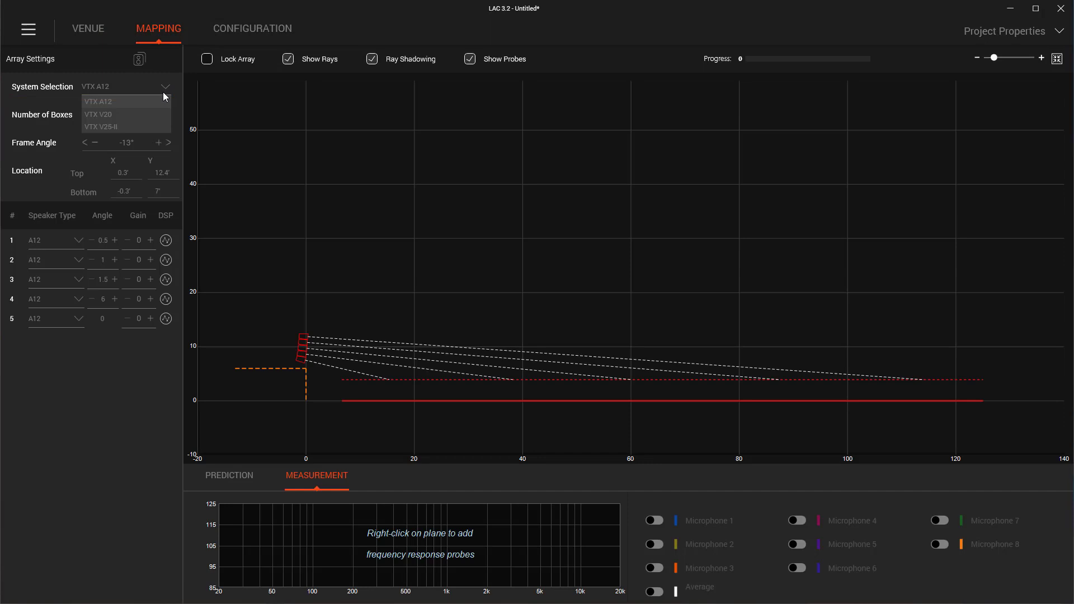
click(158, 100)
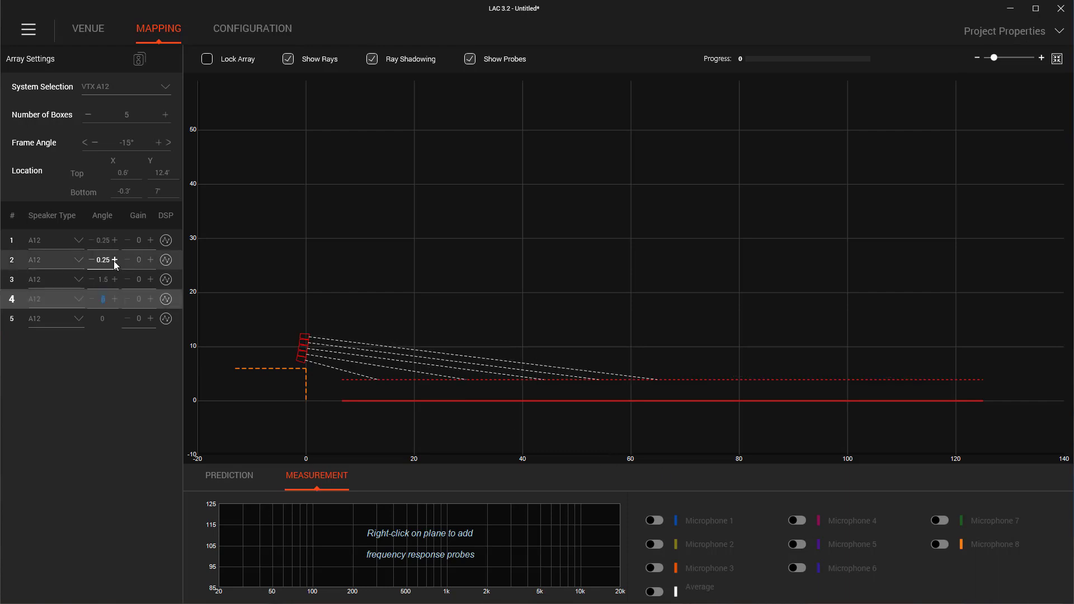
- Raise the top two box angles, tilt the frame to -13°, and view the rigging details
click(113, 261)
click(114, 241)
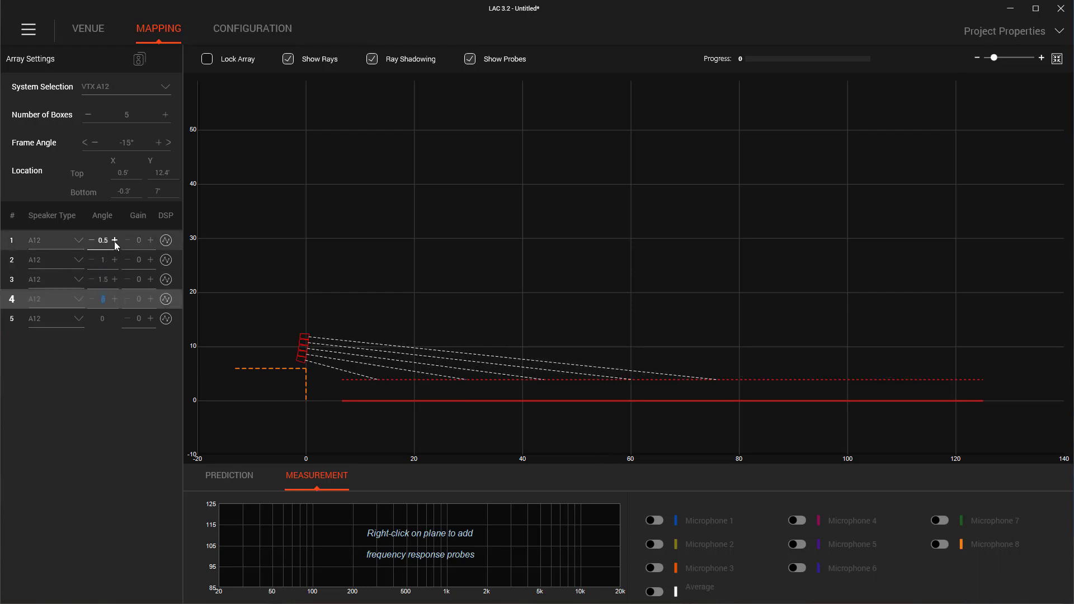
click(168, 142)
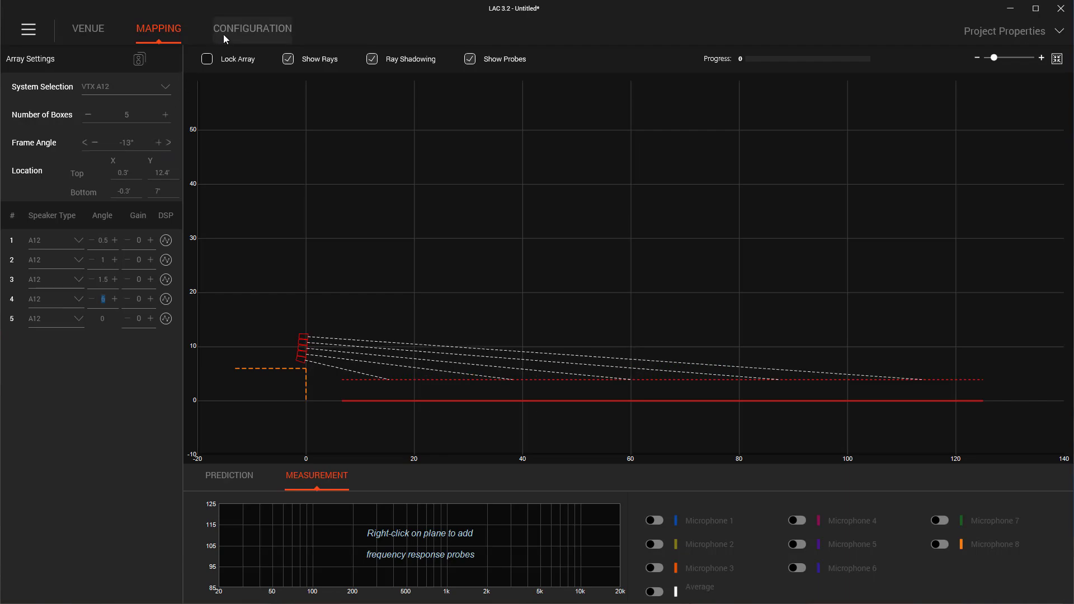
click(224, 35)
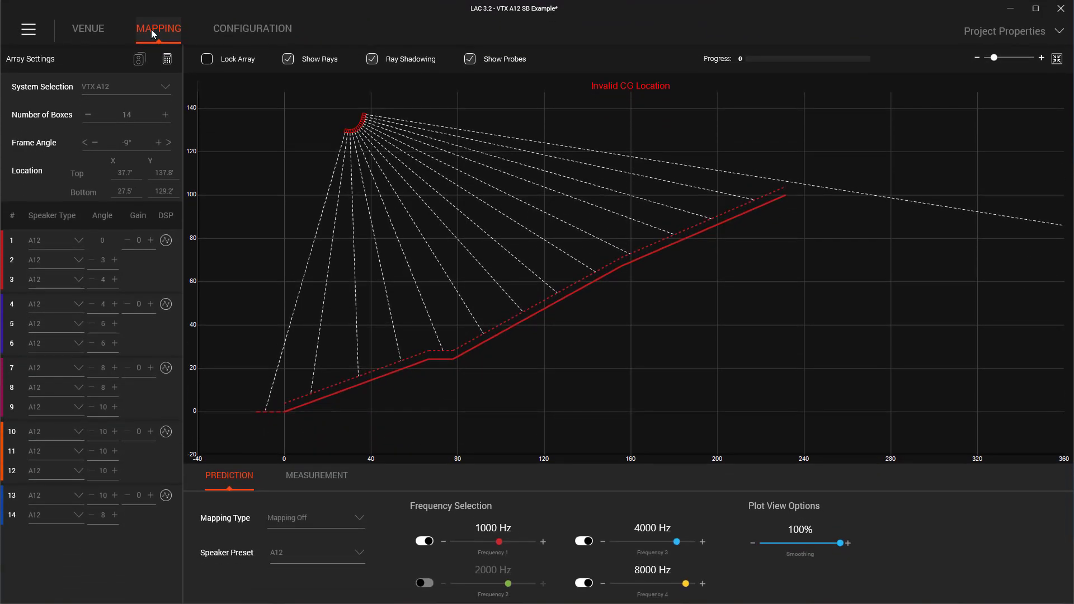
- Set both the pull-back frame and the array frame type to A12-SB
click(237, 28)
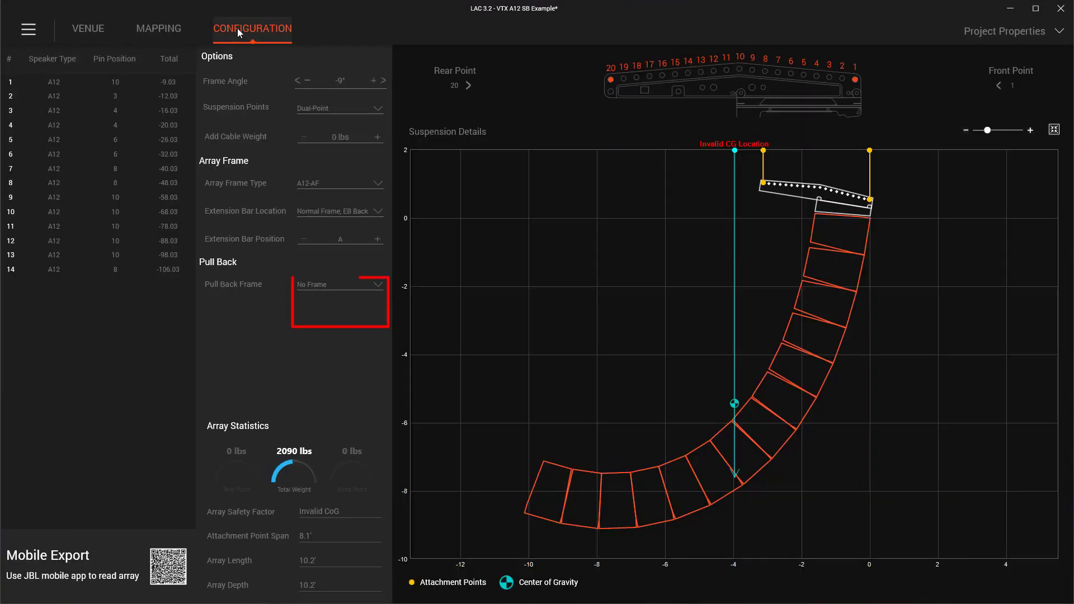
click(305, 286)
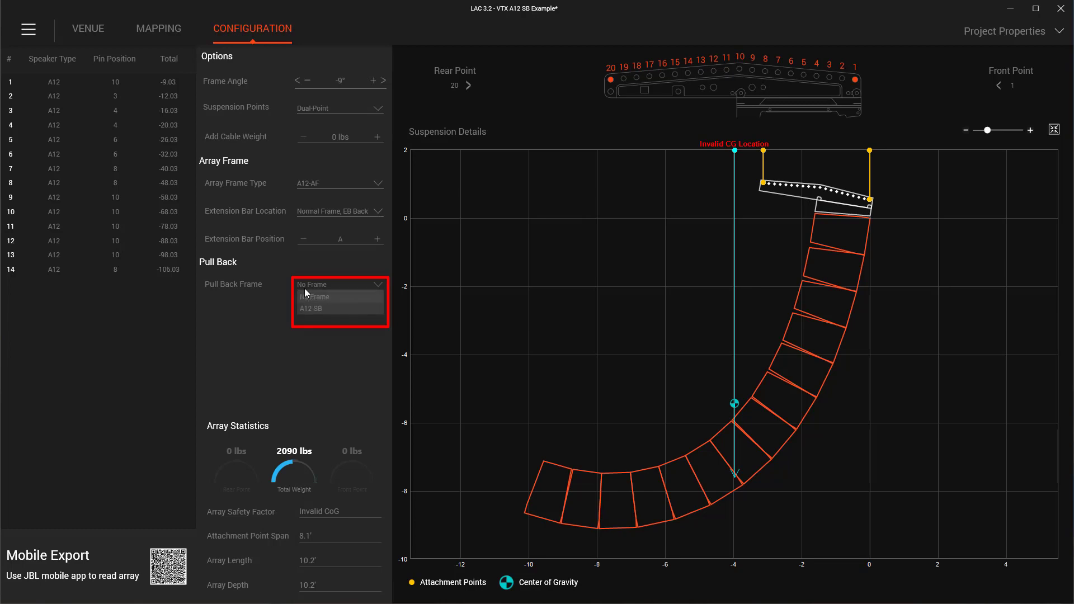
click(340, 311)
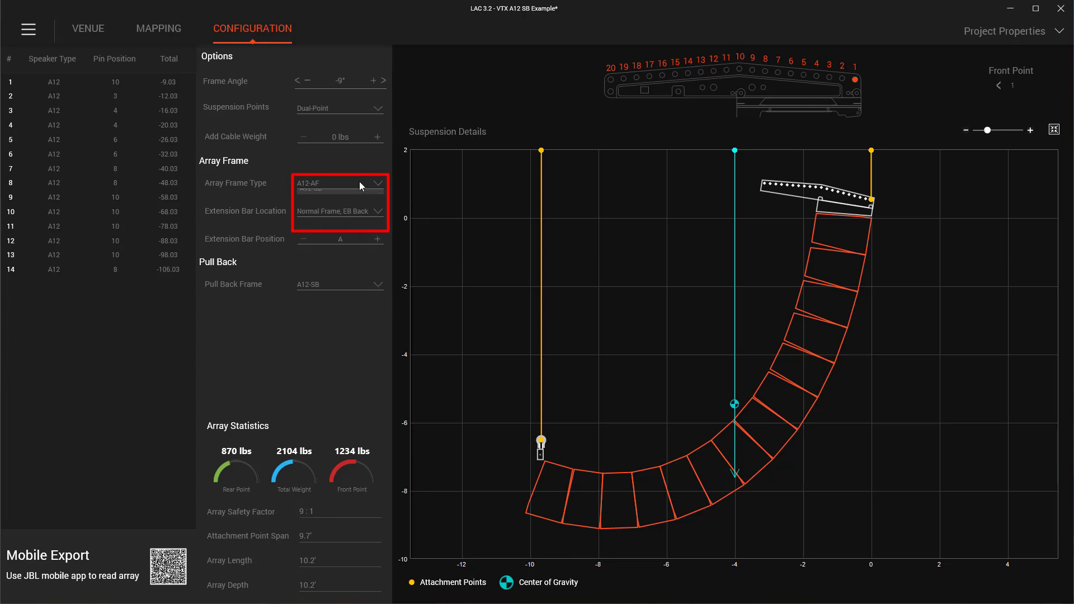
click(360, 219)
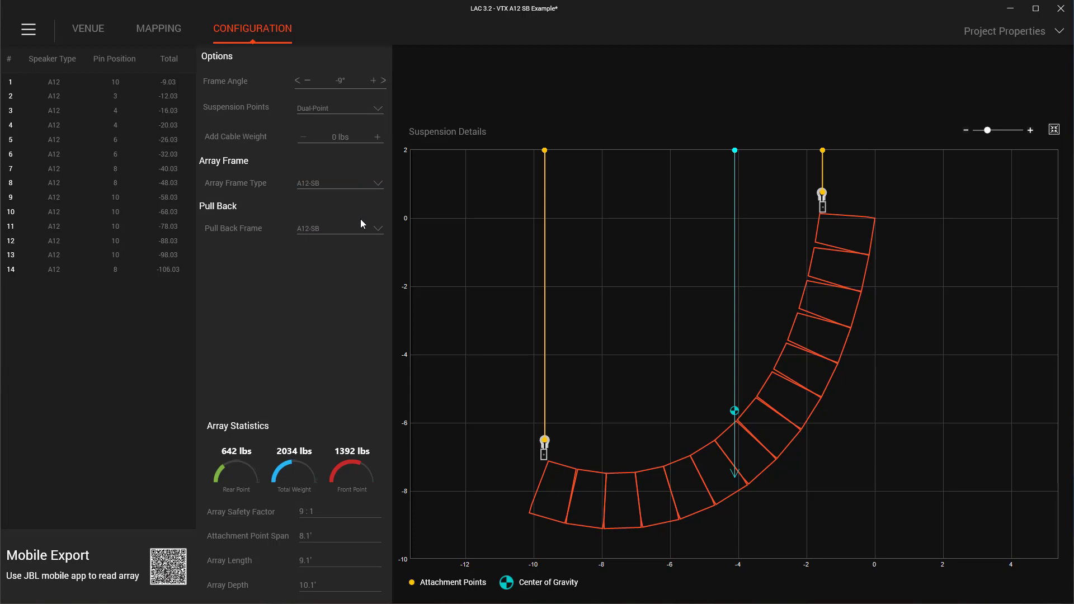
click(157, 29)
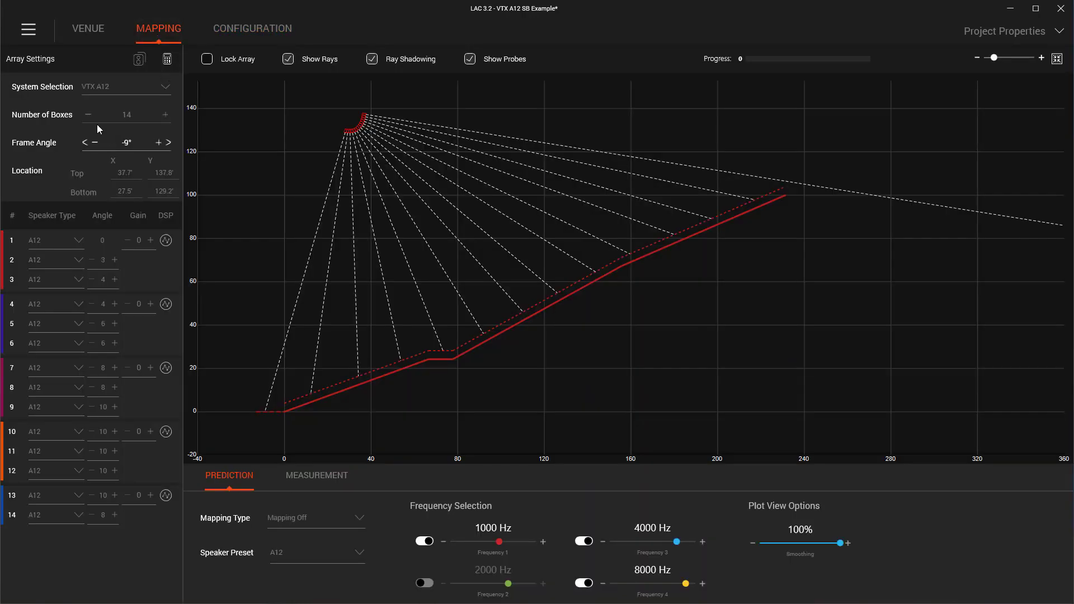
- Hang the array from a single suspension point and raise the frame angle to -0.9°
click(252, 29)
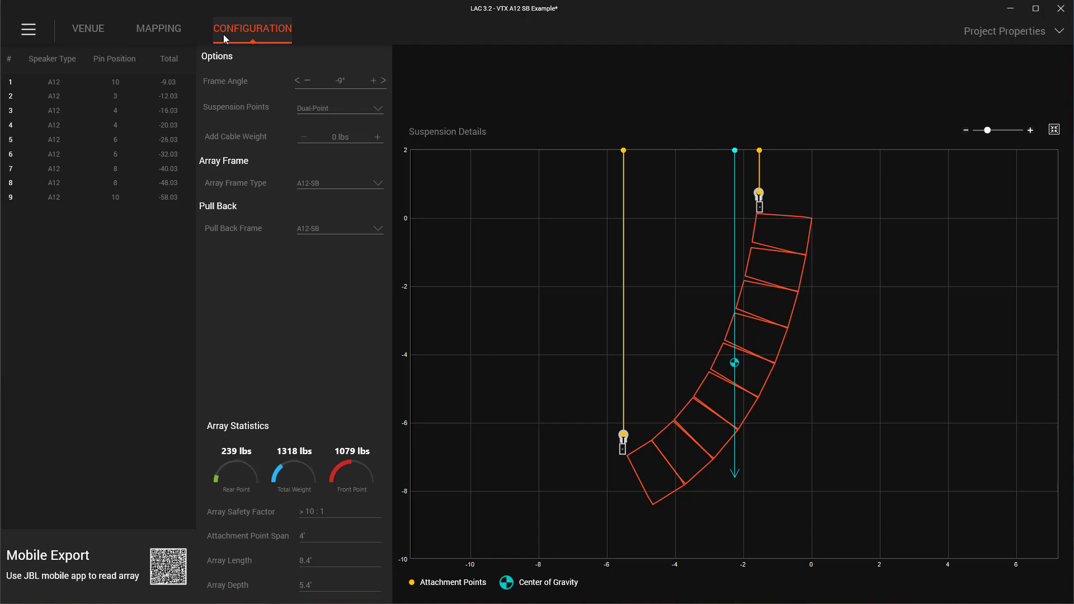
click(336, 107)
click(317, 131)
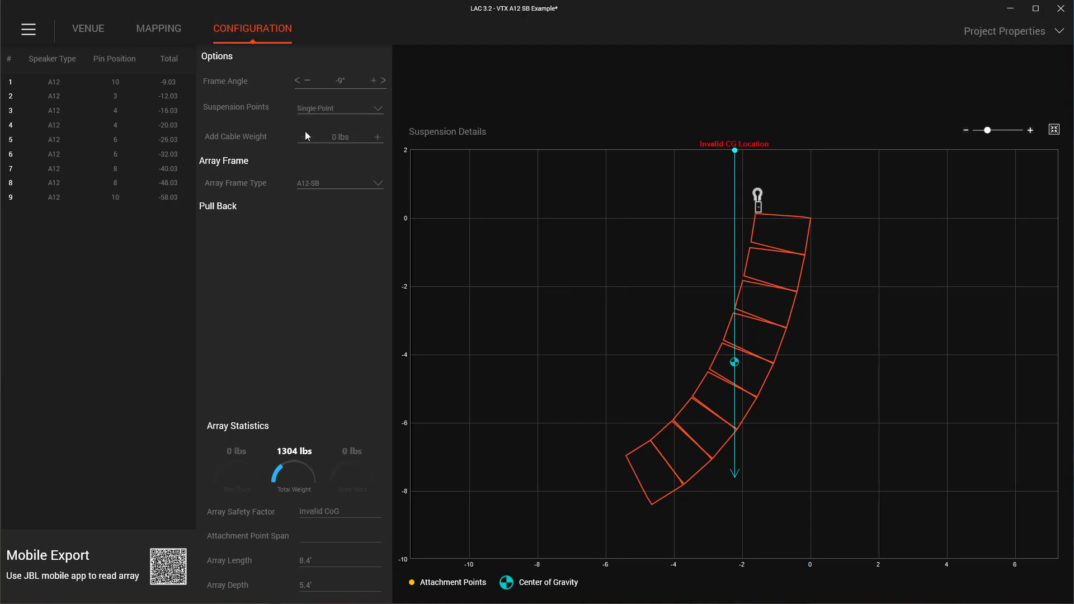
click(382, 81)
click(377, 82)
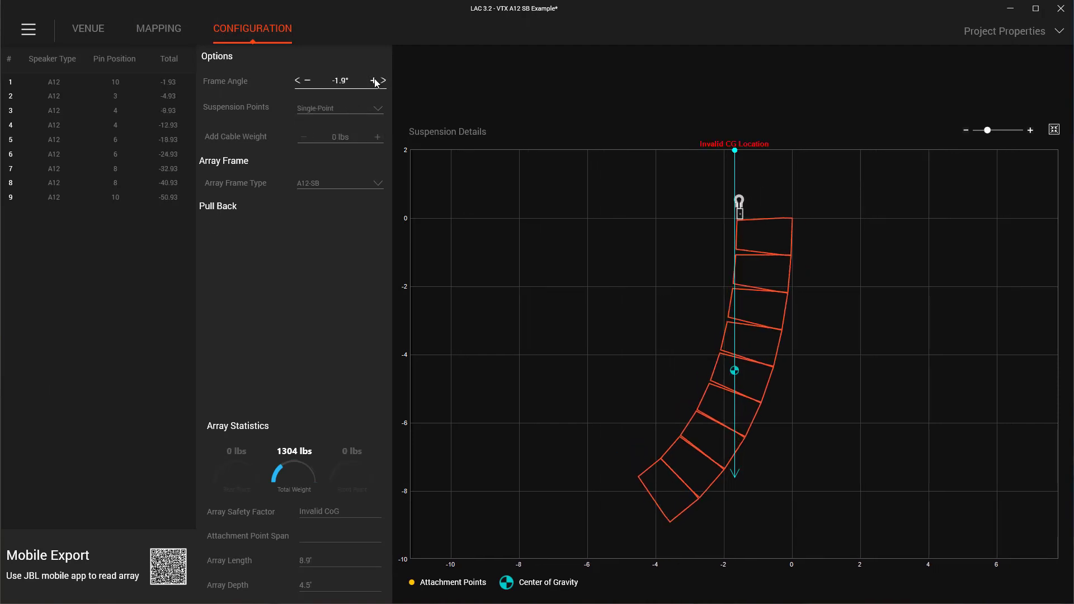
click(376, 81)
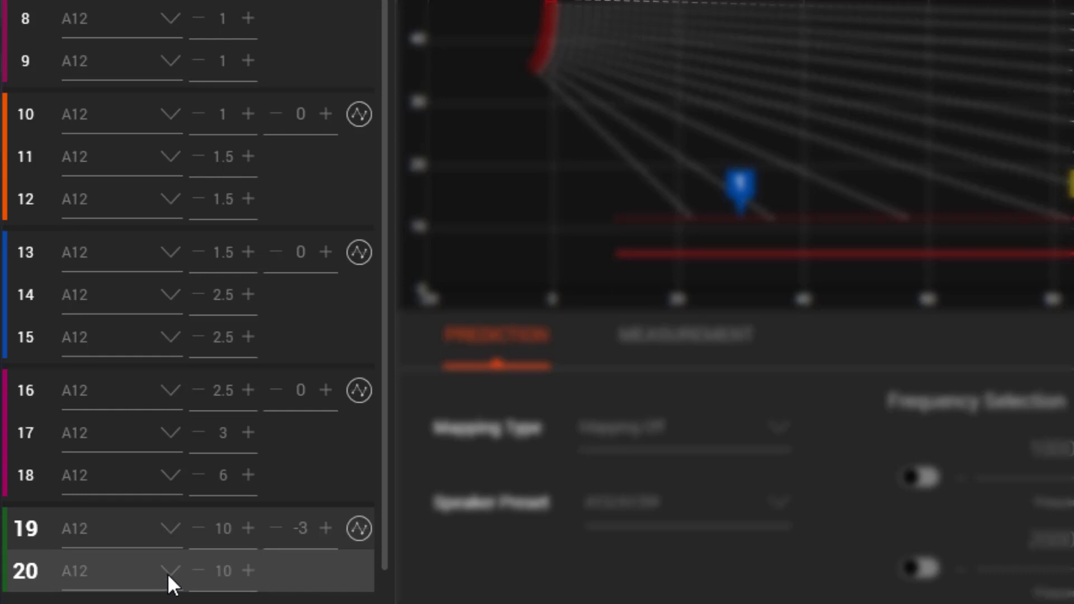
- Set the speaker type of boxes 19–20 and boxes 16–18 to A12W
click(171, 529)
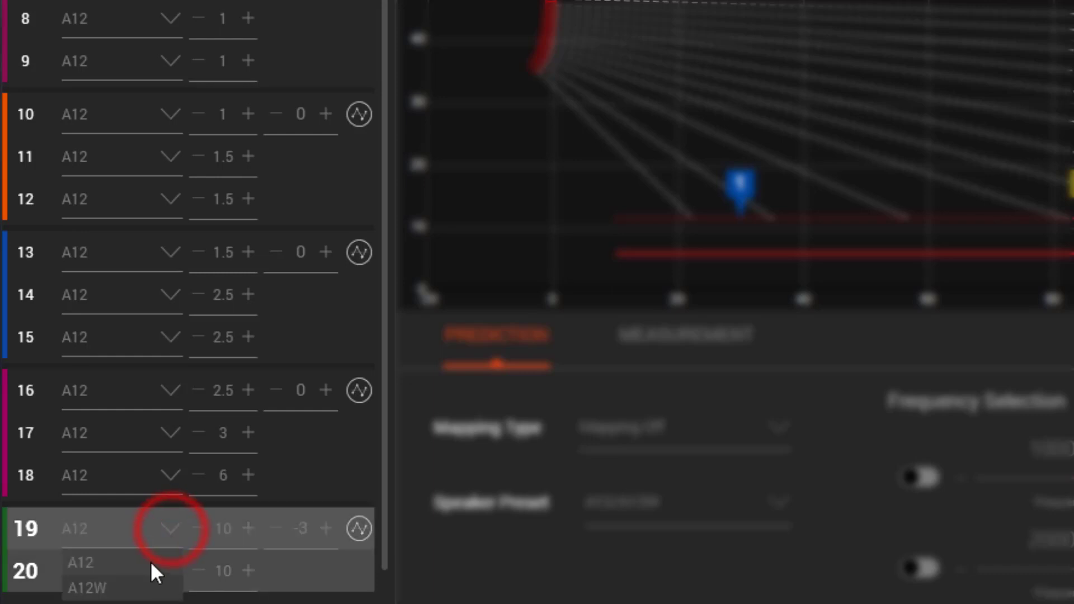
click(145, 592)
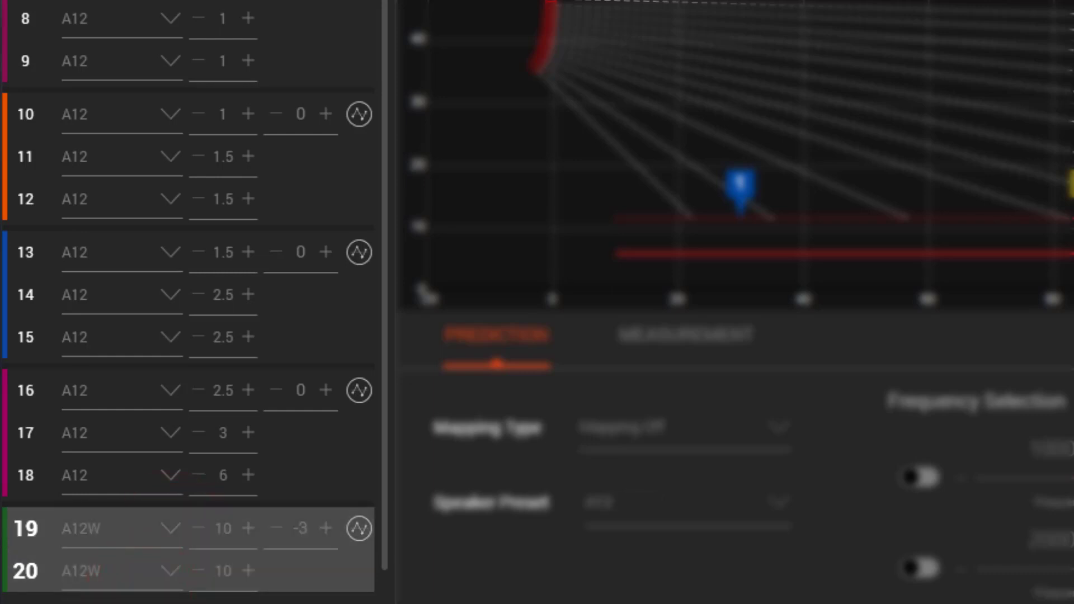
click(170, 432)
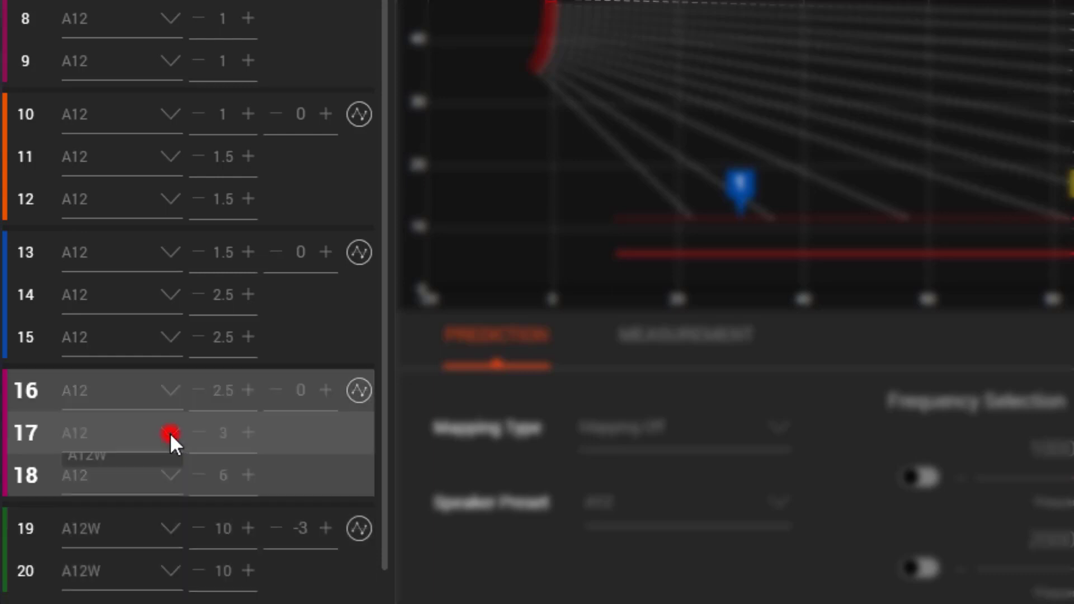
click(150, 492)
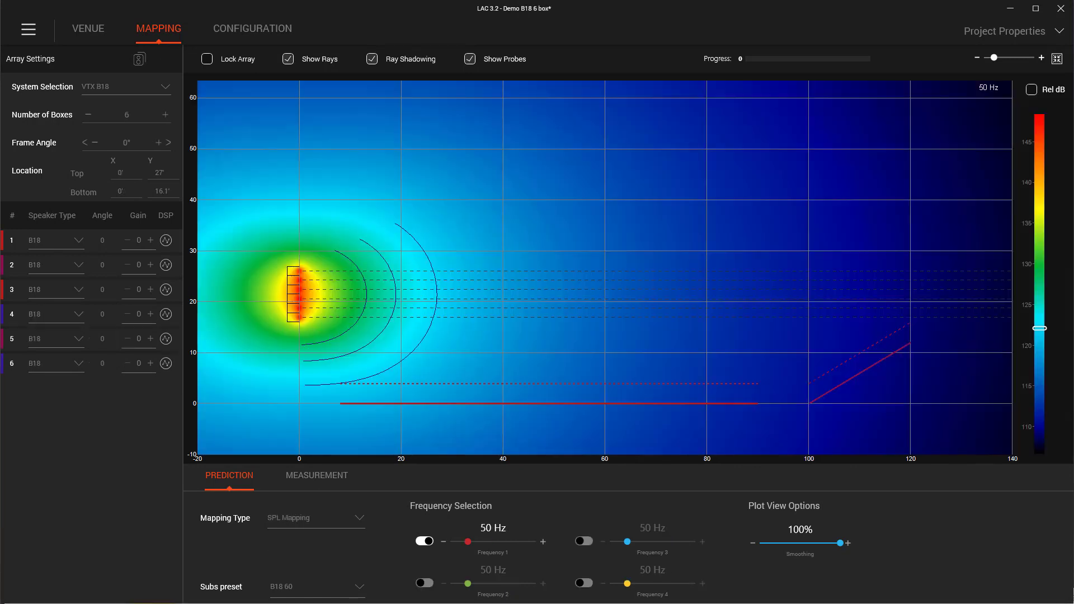
- Make subs 2 and 5 B18 - Cardioid and add an A8-SB pull-back, keeping the A8-AF frame
click(55, 265)
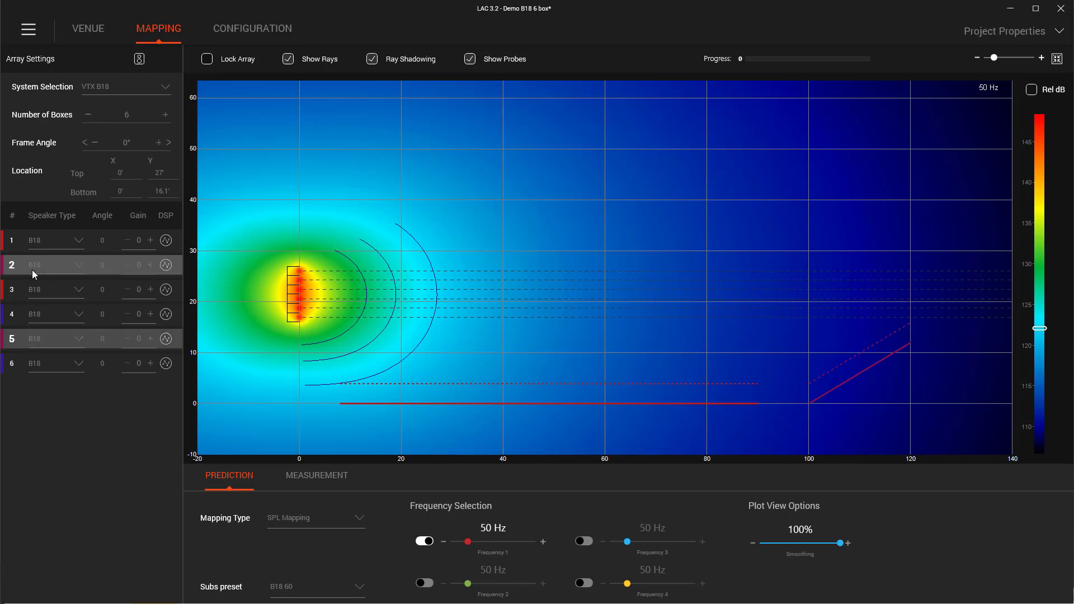
click(53, 292)
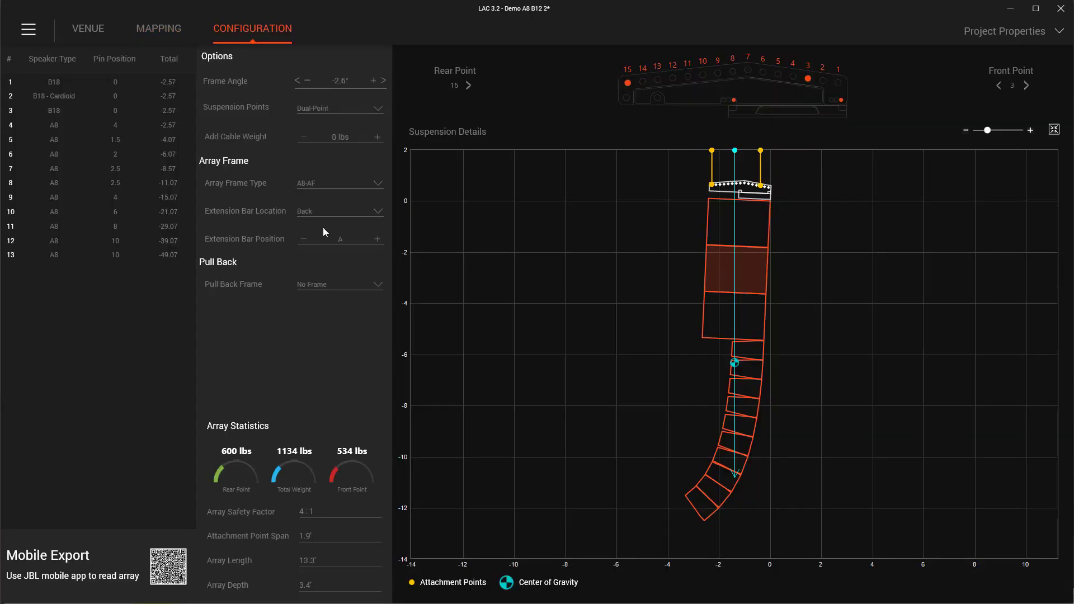
click(377, 182)
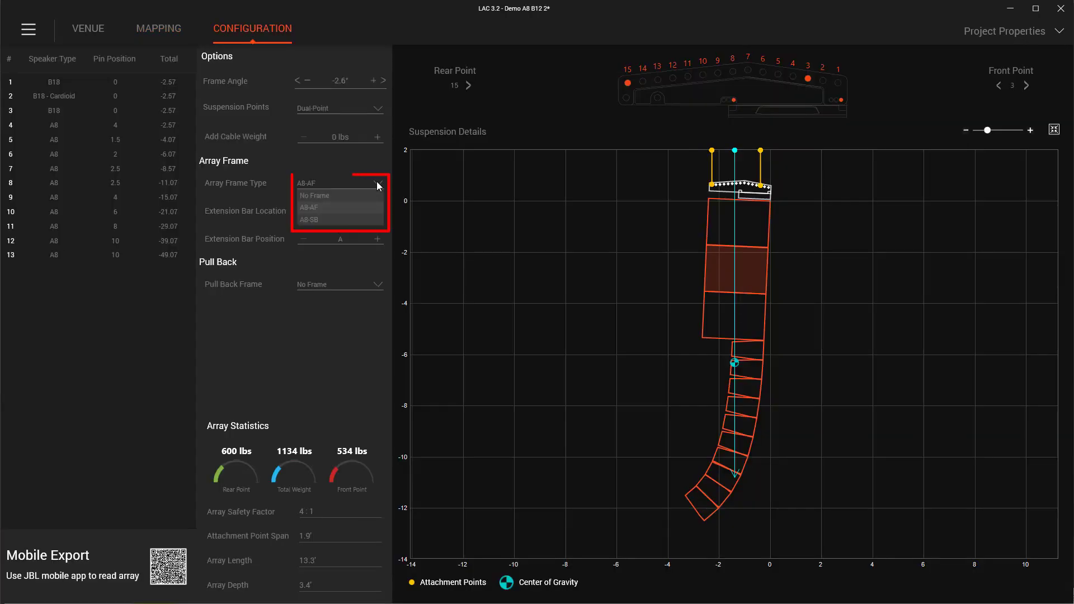
click(377, 181)
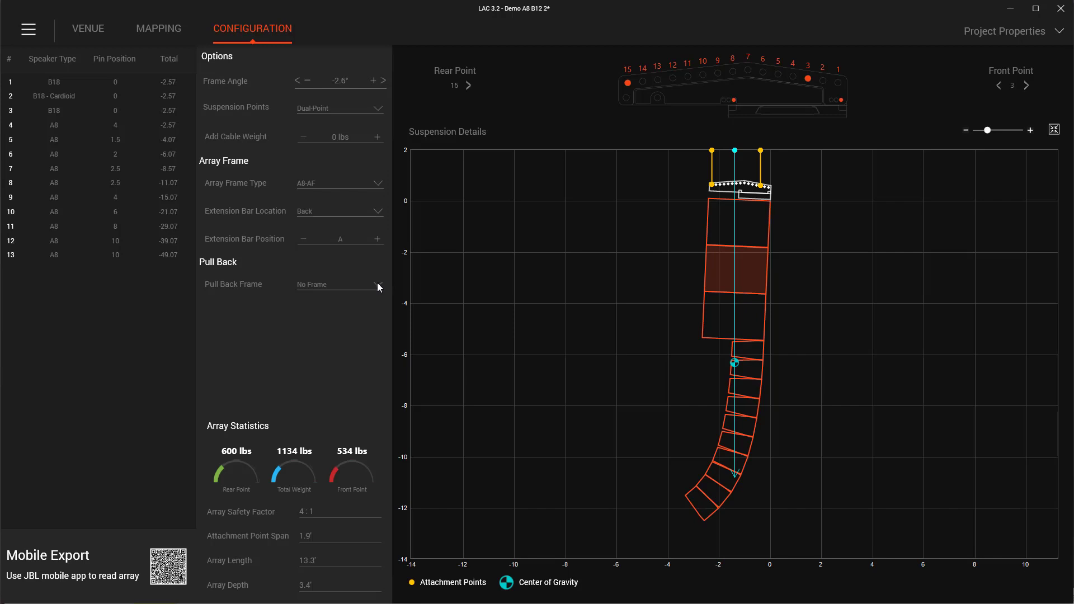
click(378, 286)
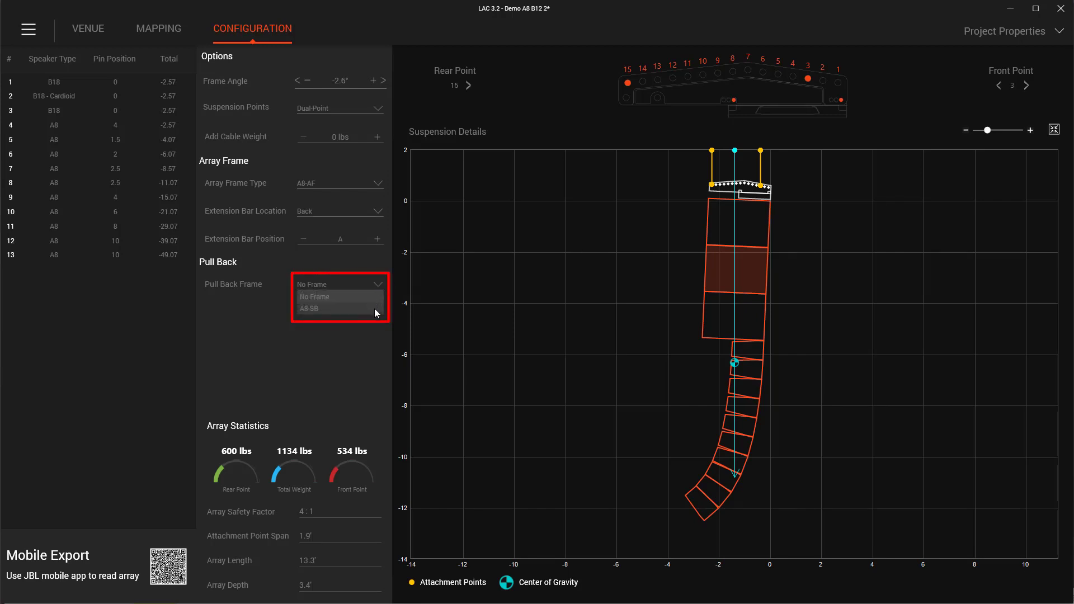
click(374, 308)
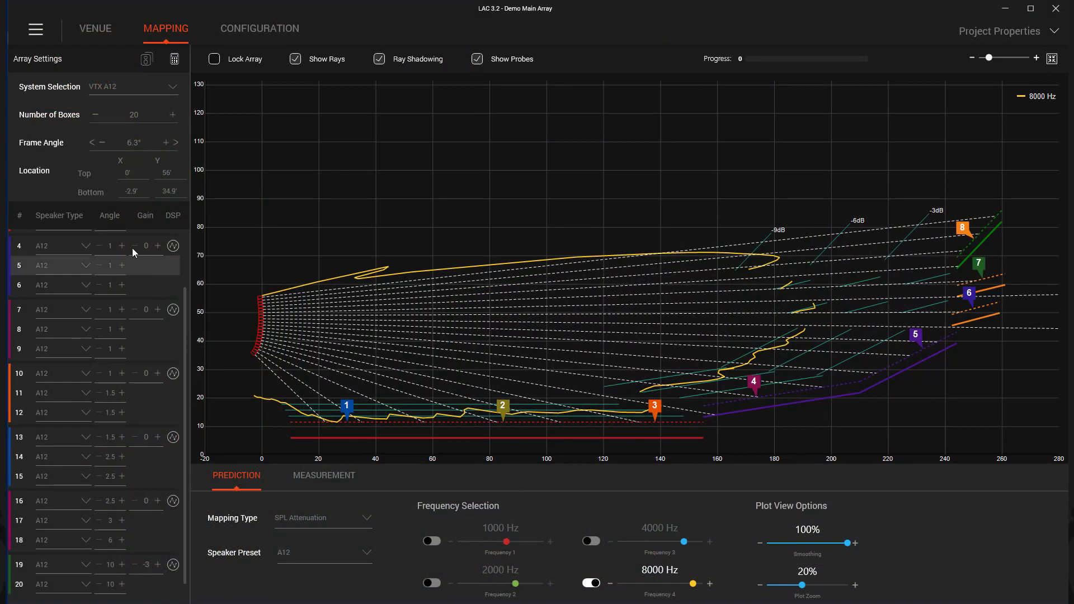
- Export the main array design to DXF, then open Application Options to see default units
click(36, 29)
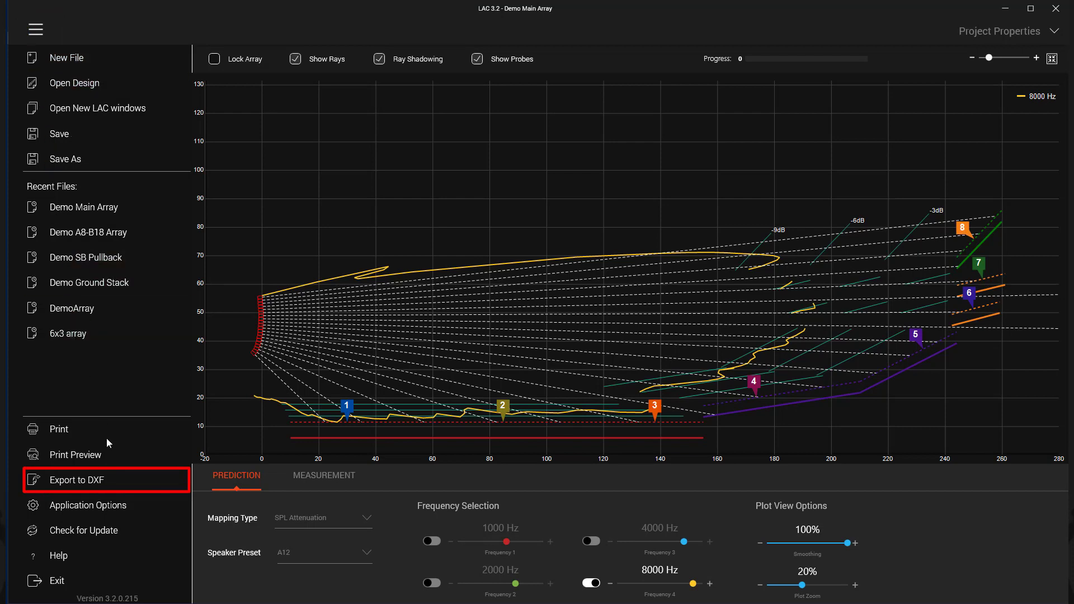
click(113, 483)
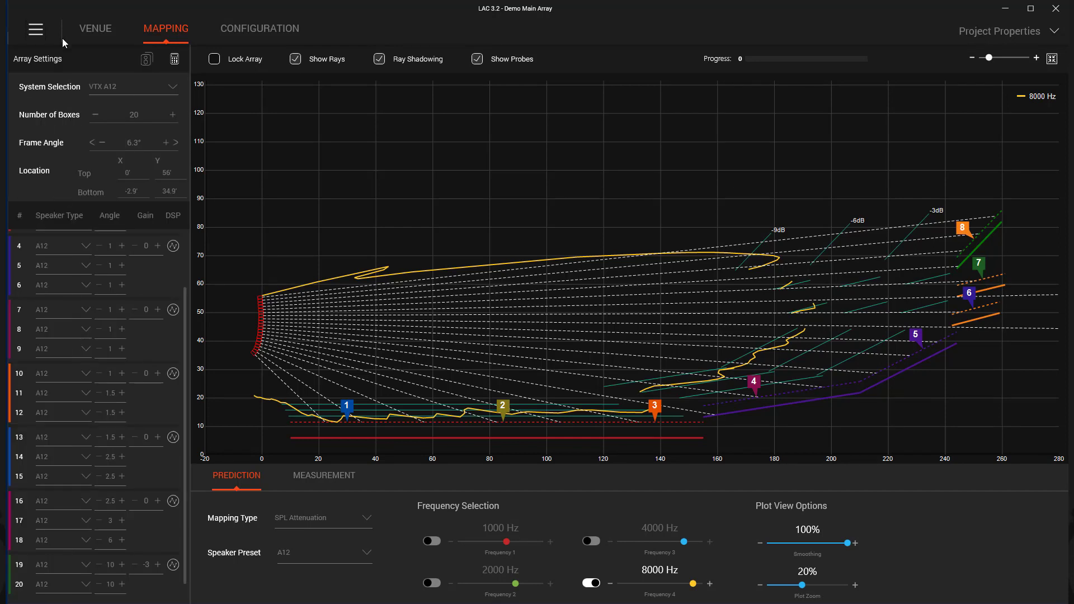
click(36, 29)
click(81, 497)
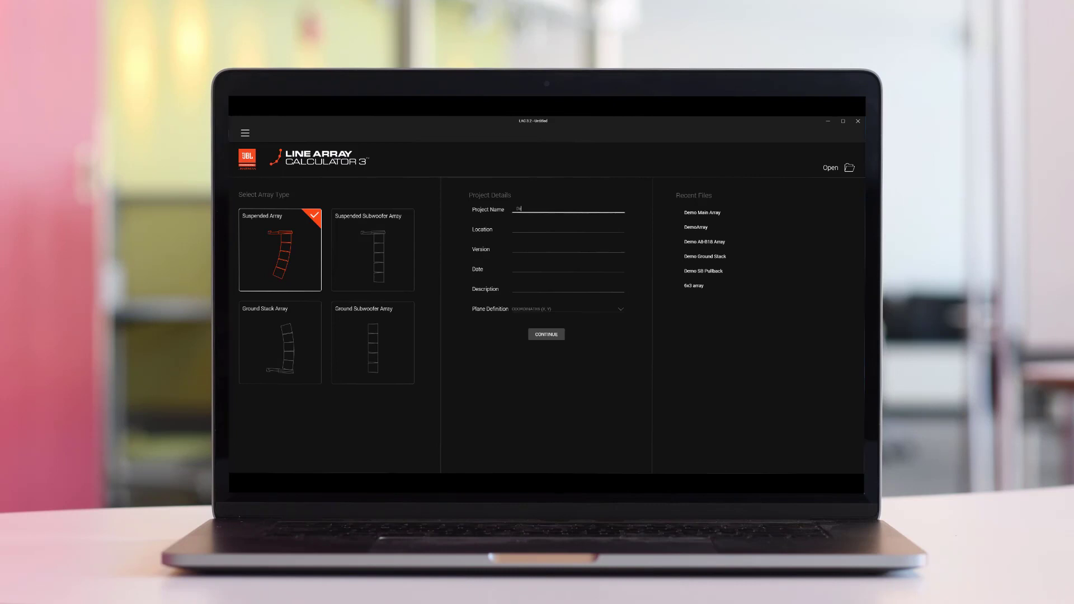
text(mo Project)
- Step through the new project's location and version fields to the project description field
key(Tab)
text(ab ab)
key(Tab)
text(1.0)
key(Tab)
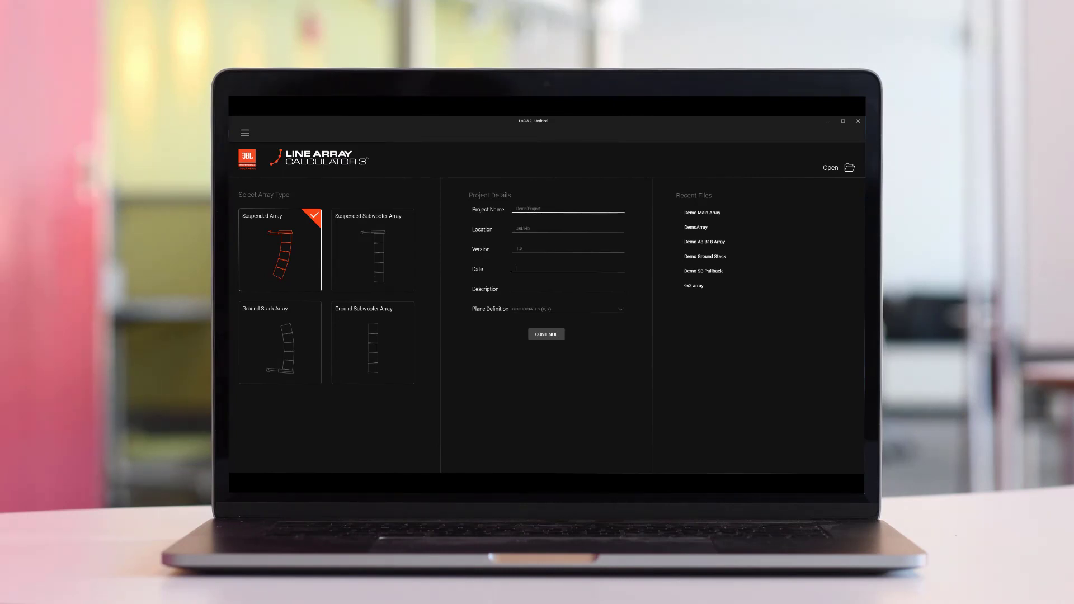
key(Tab)
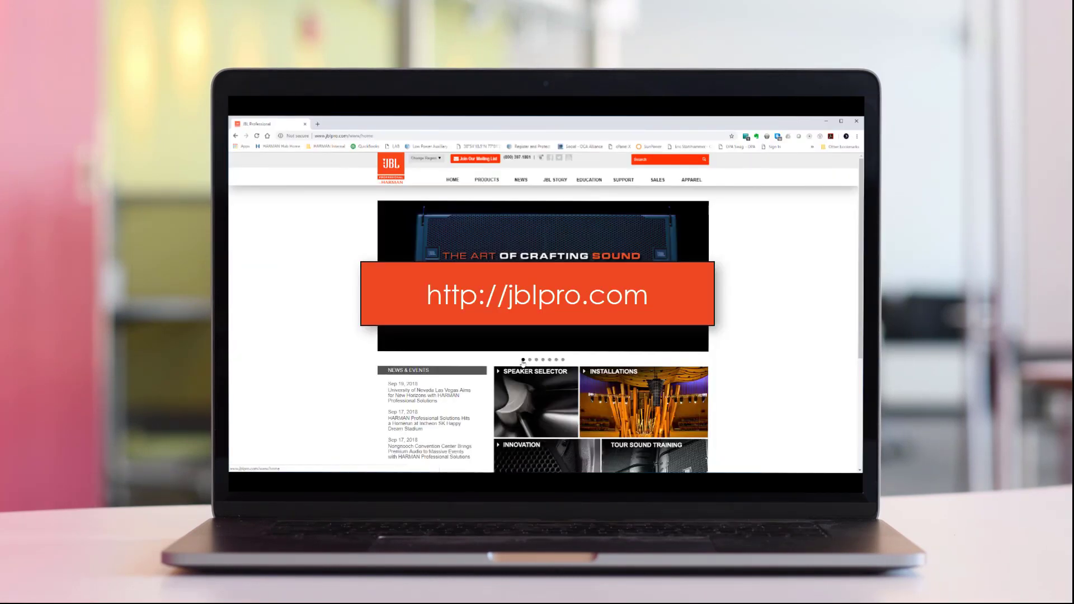
scroll(523, 361, down, 5)
scroll(523, 361, up, 1)
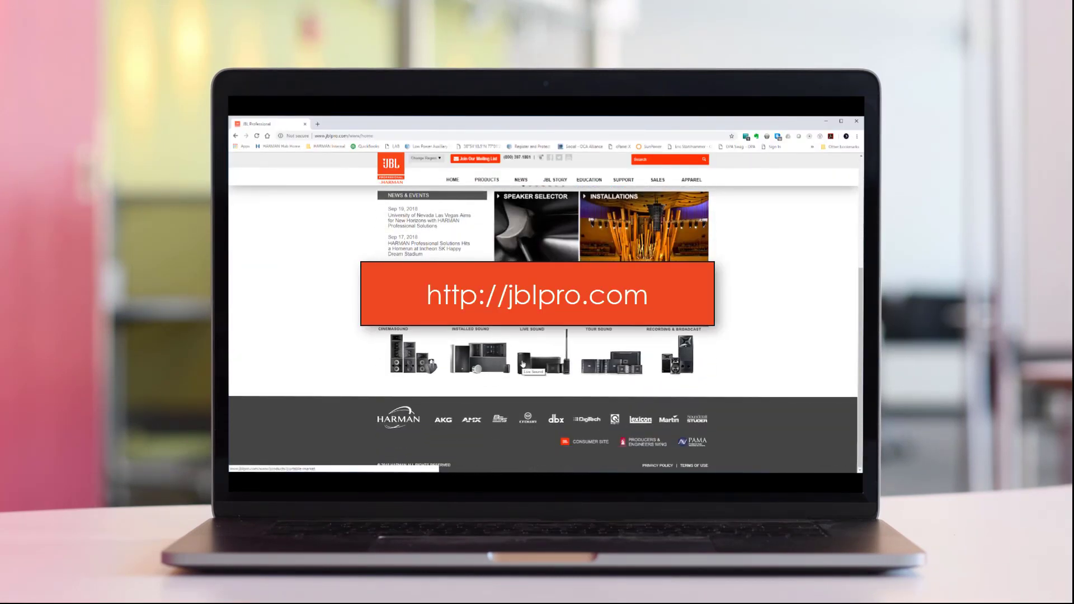